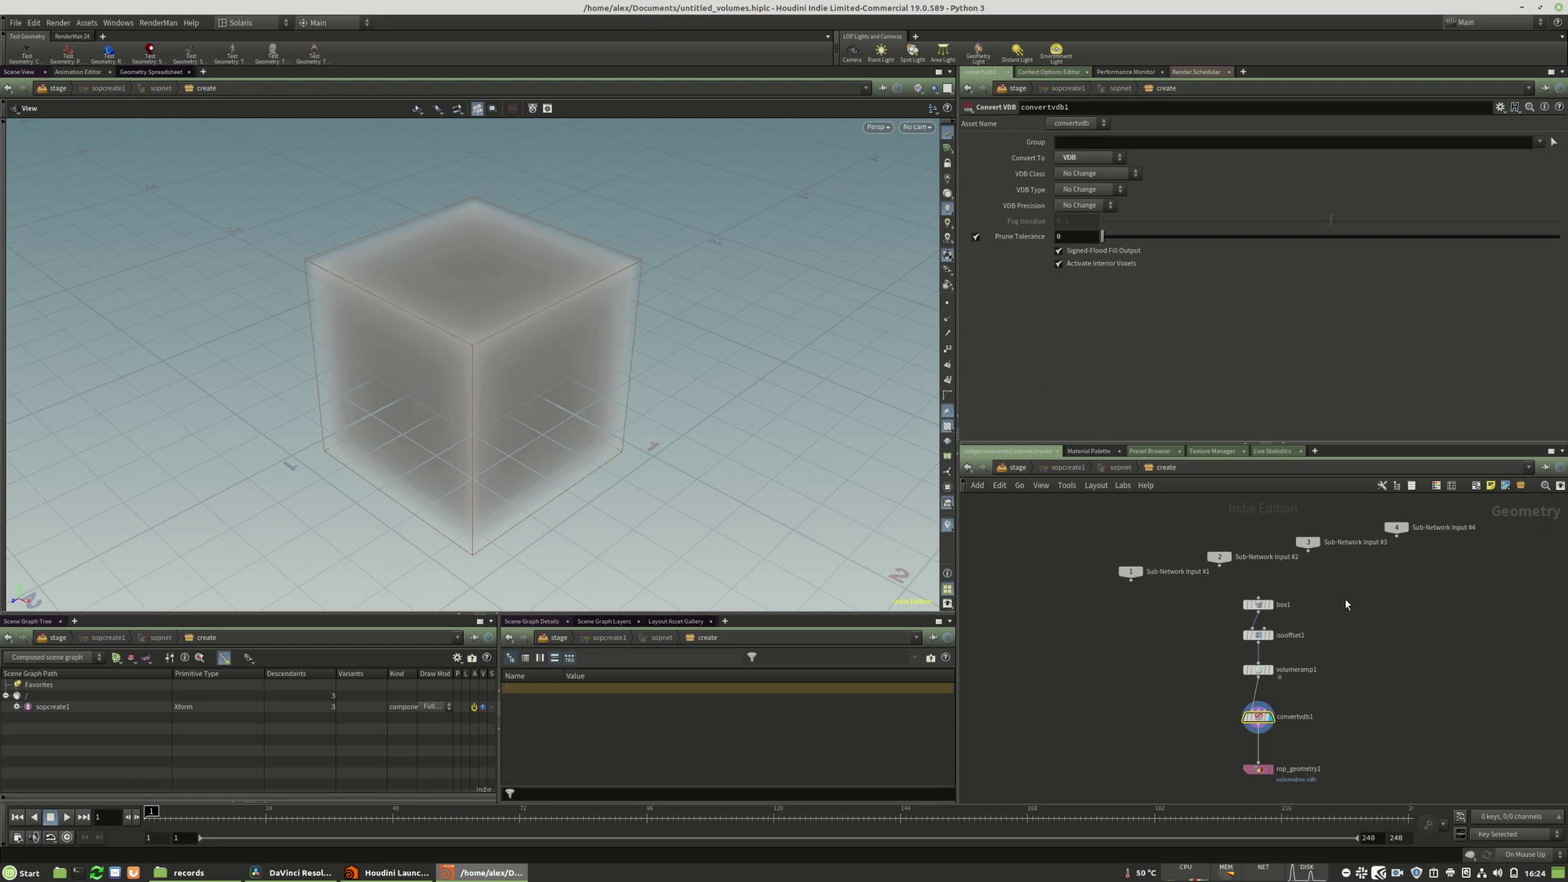
- Select the box1-to-convertvdb1 chain, then add and position a Scene Import node at stage level
drag(1357, 587, 1163, 727)
drag(1357, 590, 1184, 737)
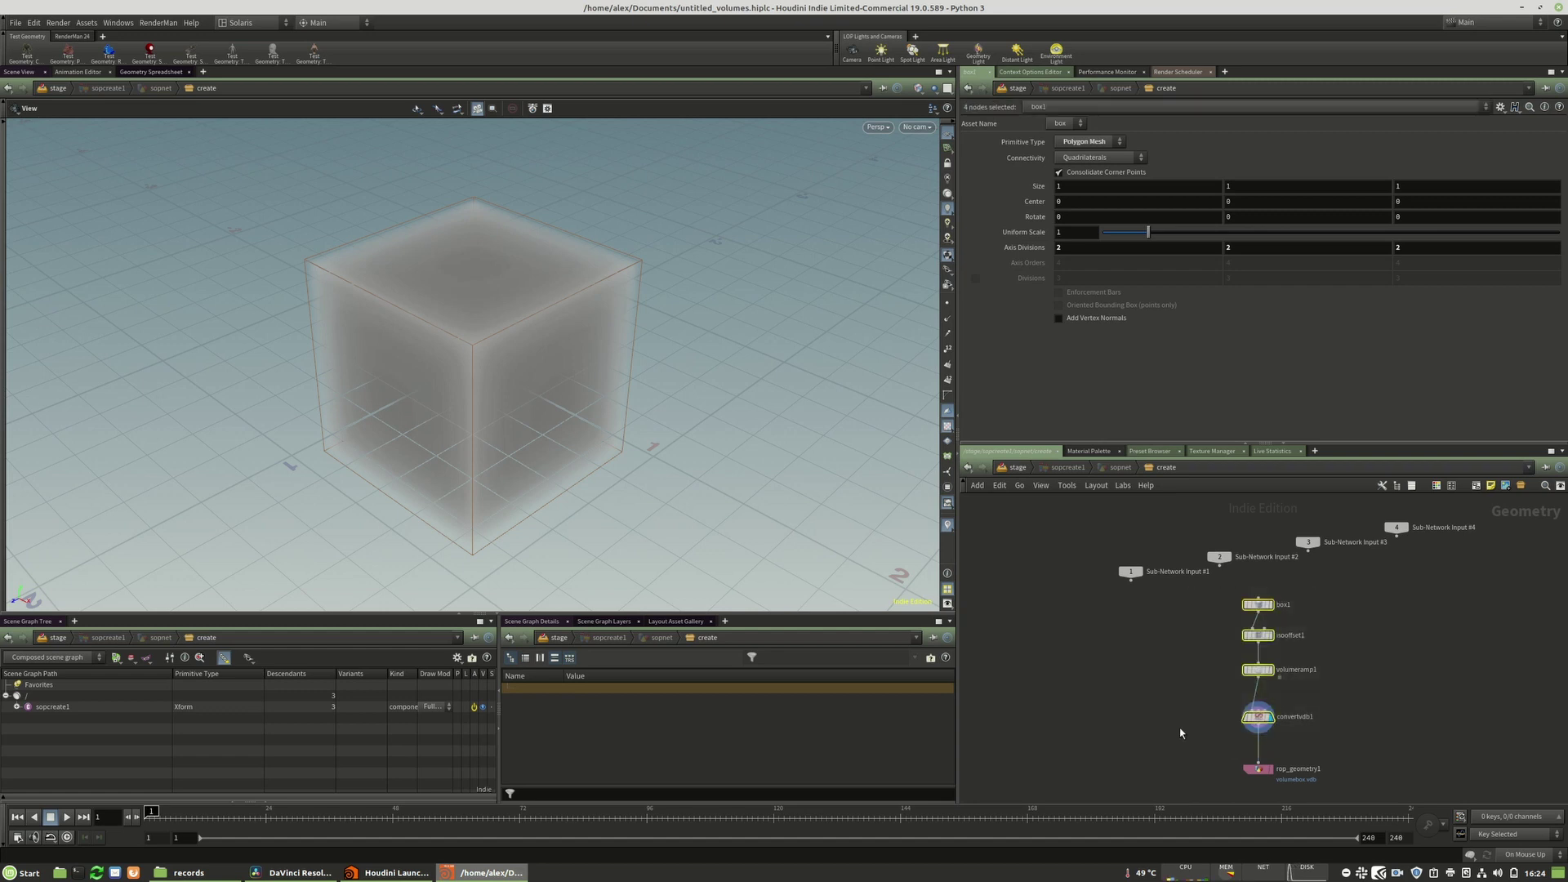
click(1018, 467)
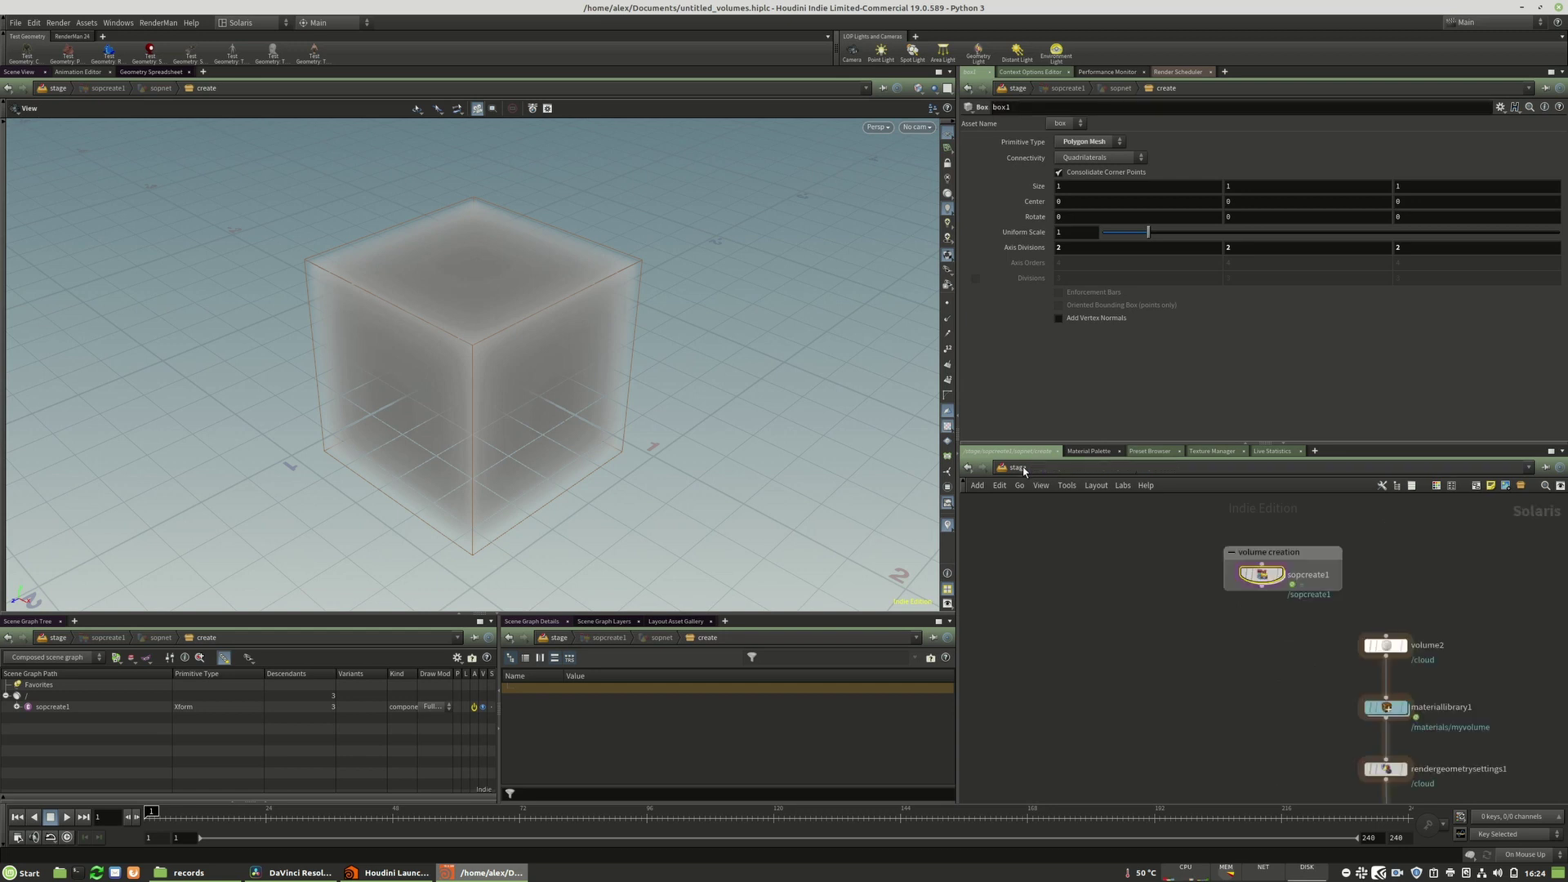
key(Tab)
text(scene)
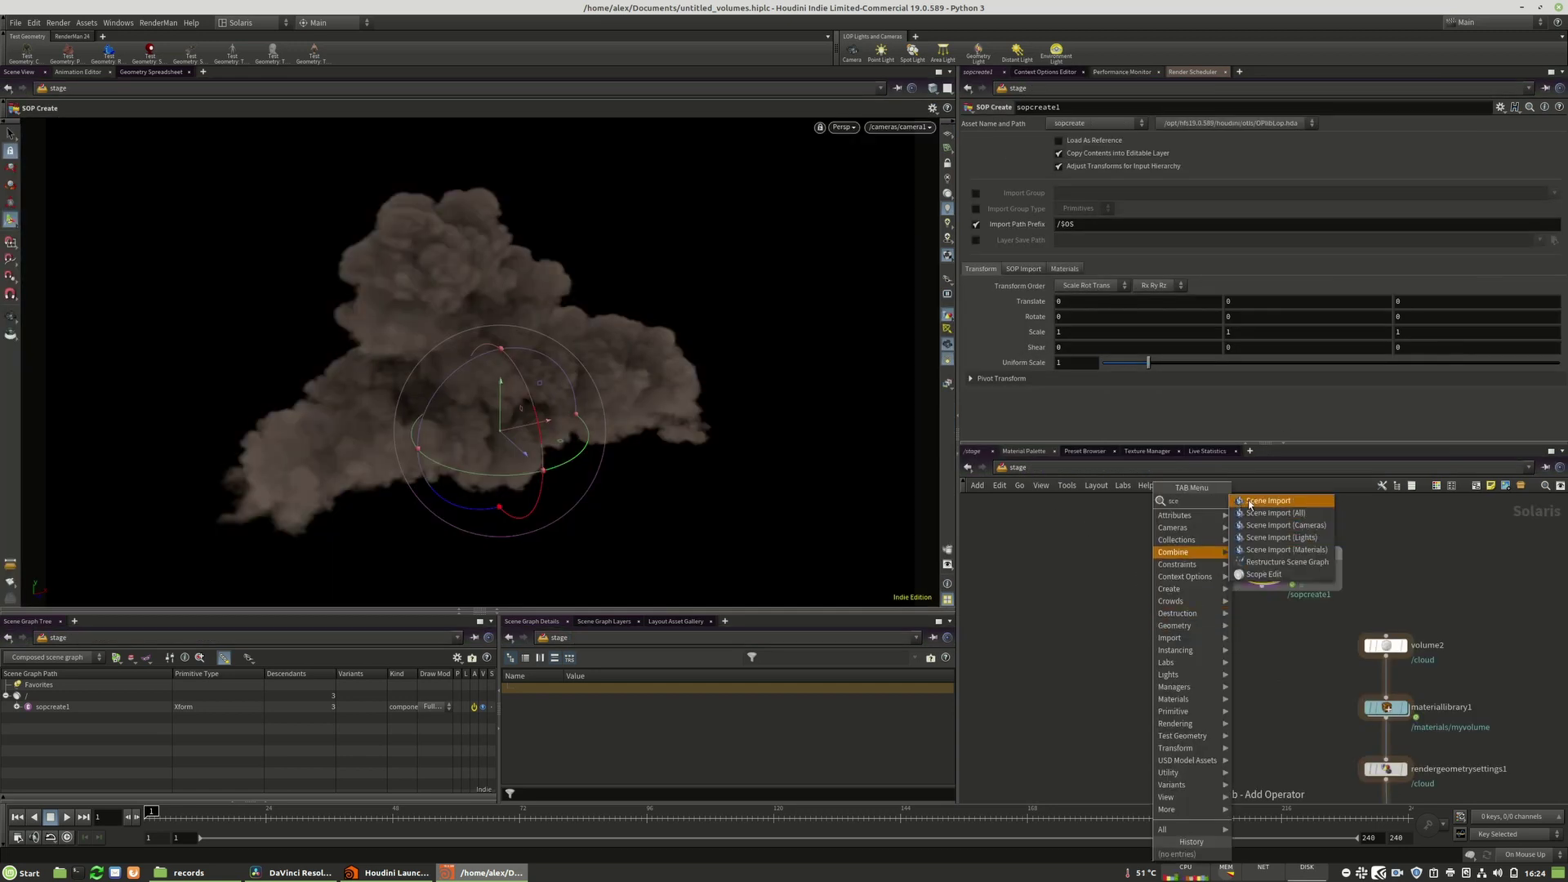
key(Return)
click(1127, 660)
drag(1208, 621, 1048, 723)
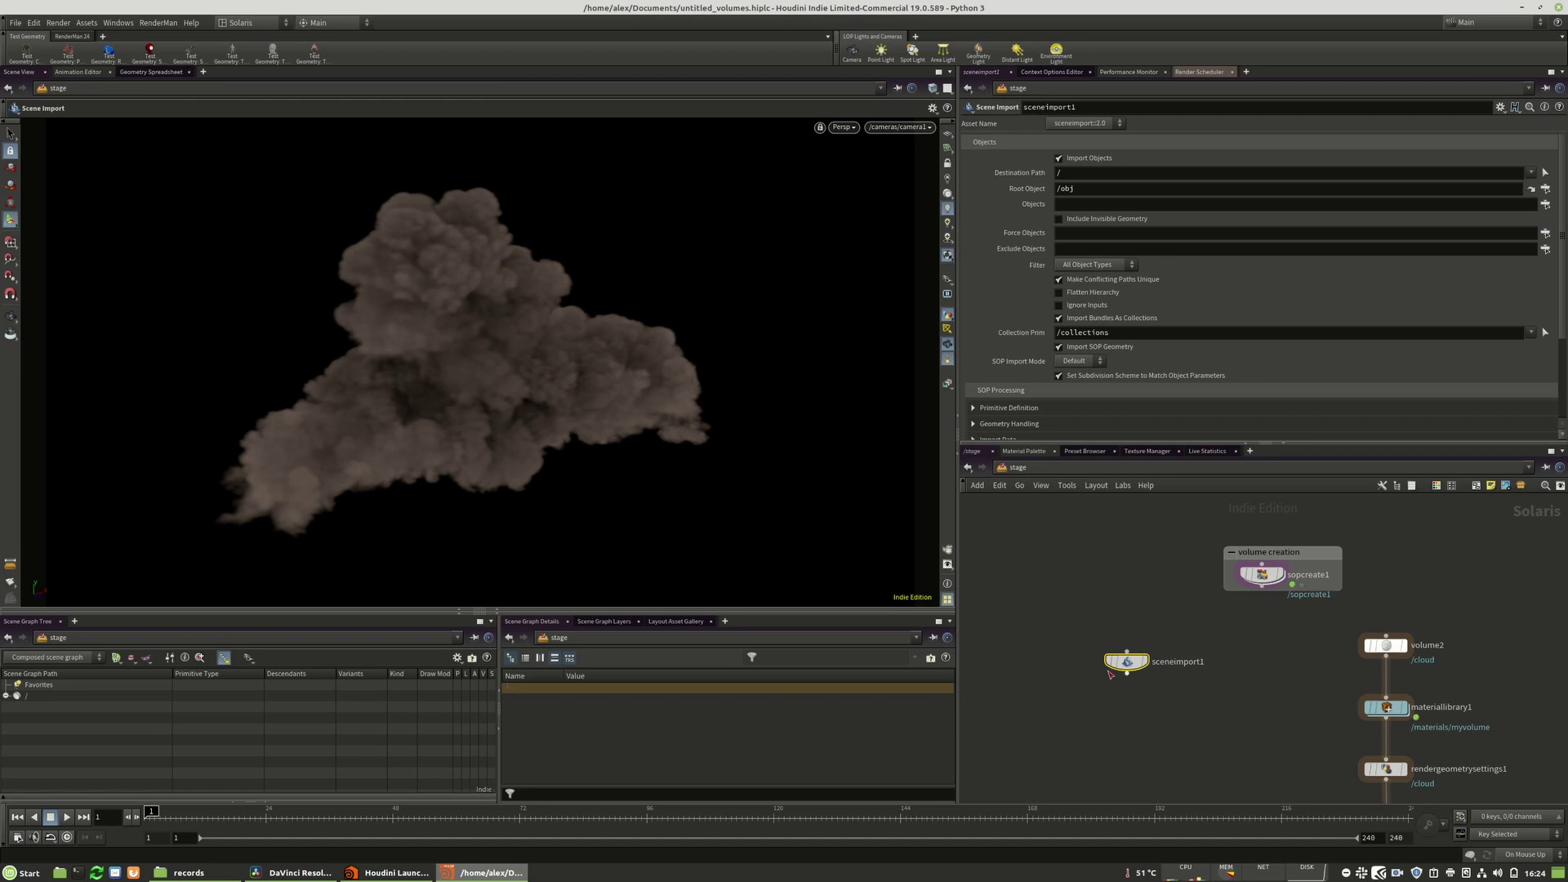
drag(1128, 666, 1118, 682)
- Inside sopcreate1, select convertvdb1 and view its geometry and memory info
click(1261, 576)
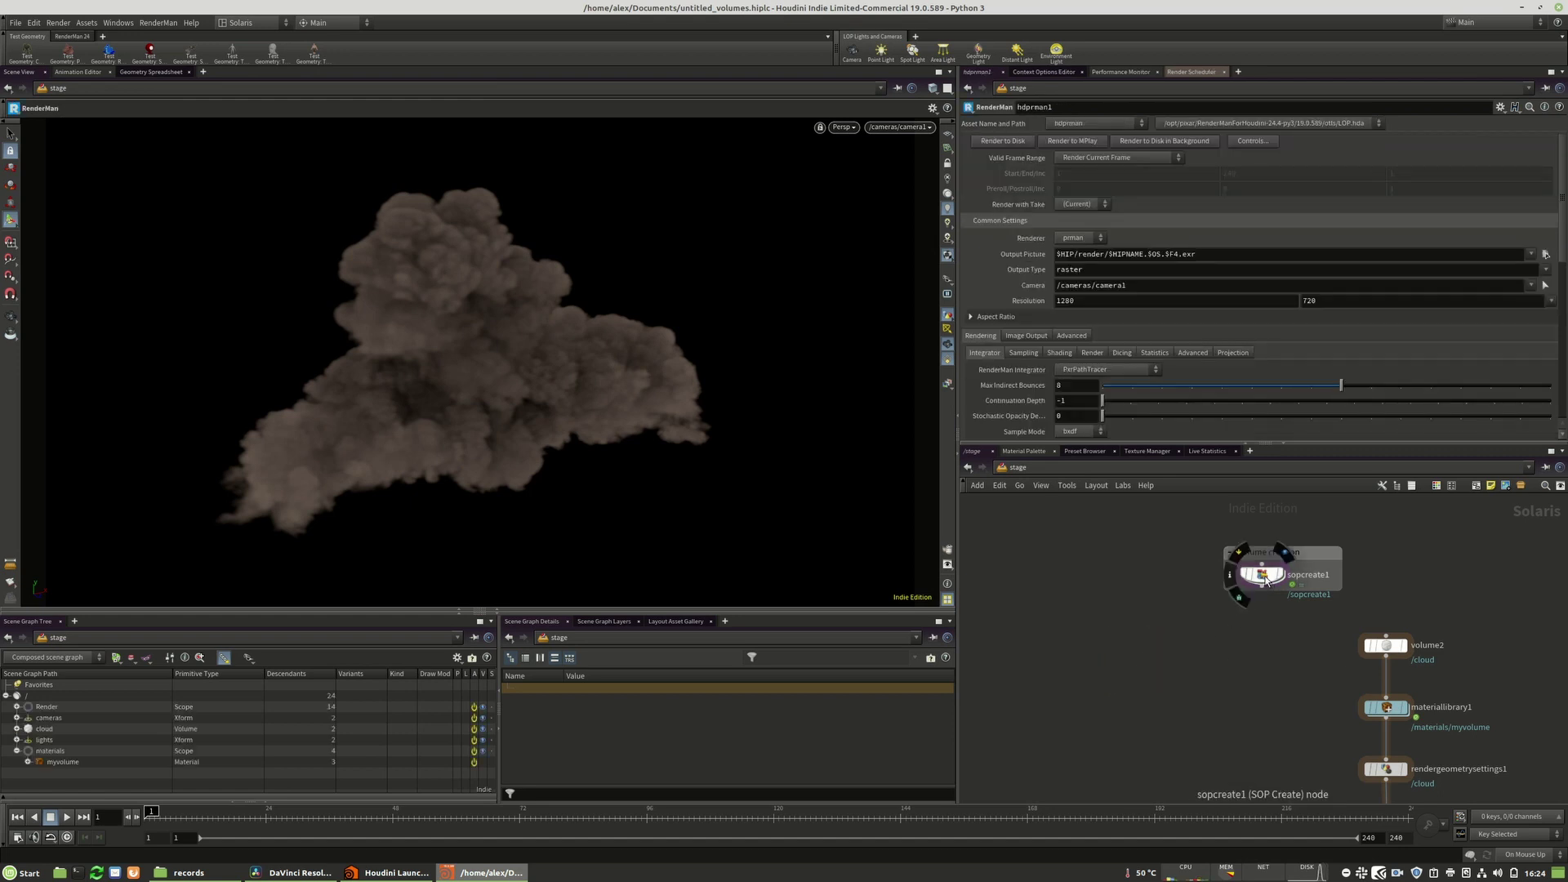
double_click(1262, 575)
click(1259, 718)
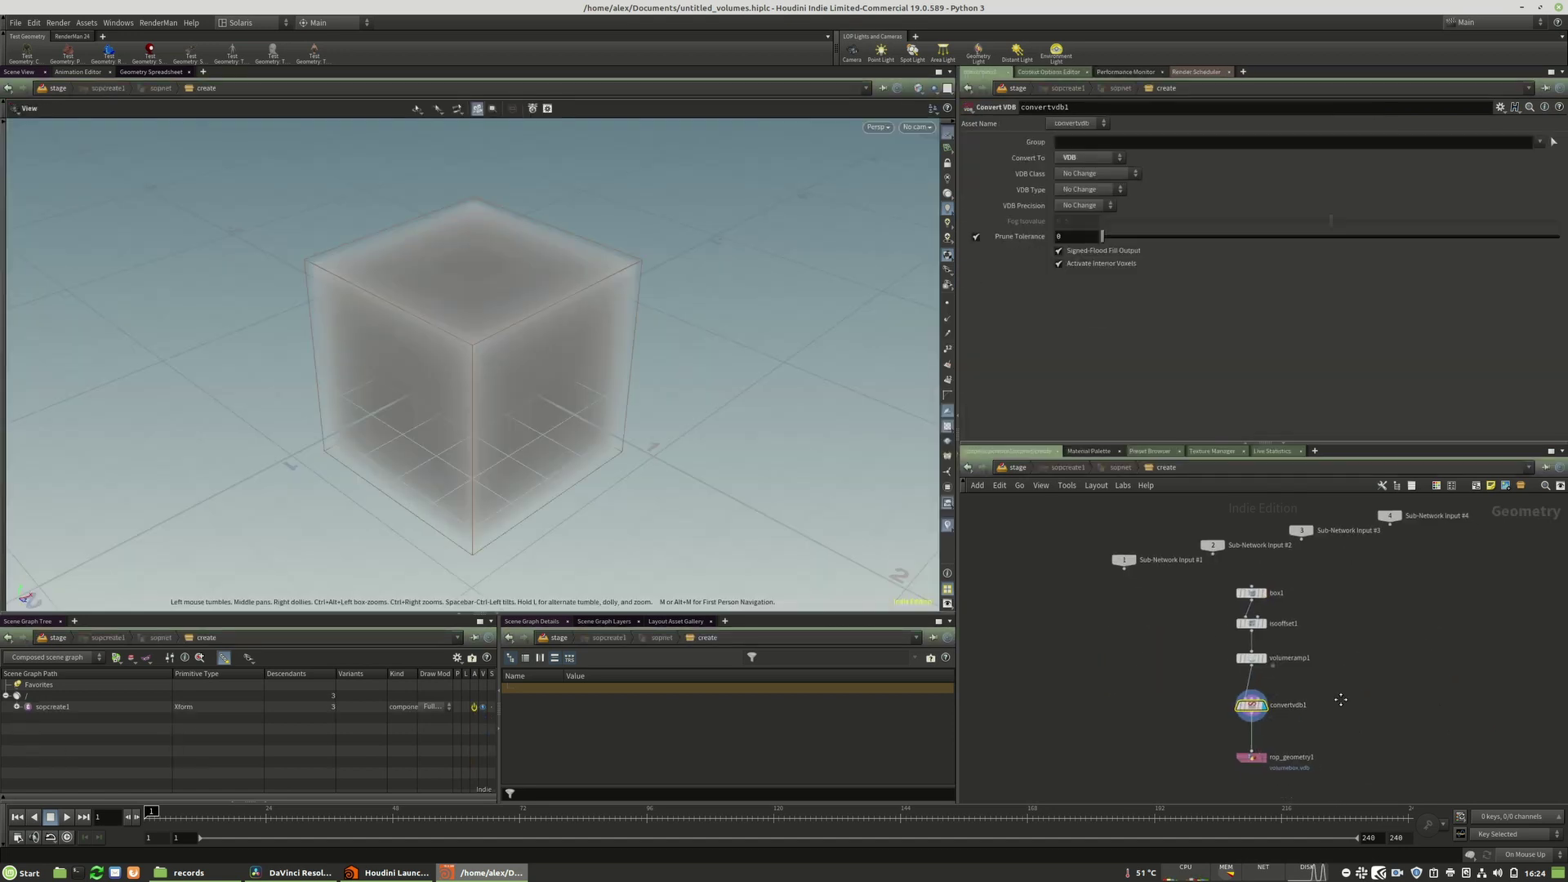
drag(1169, 688, 1169, 686)
drag(1315, 552, 1388, 653)
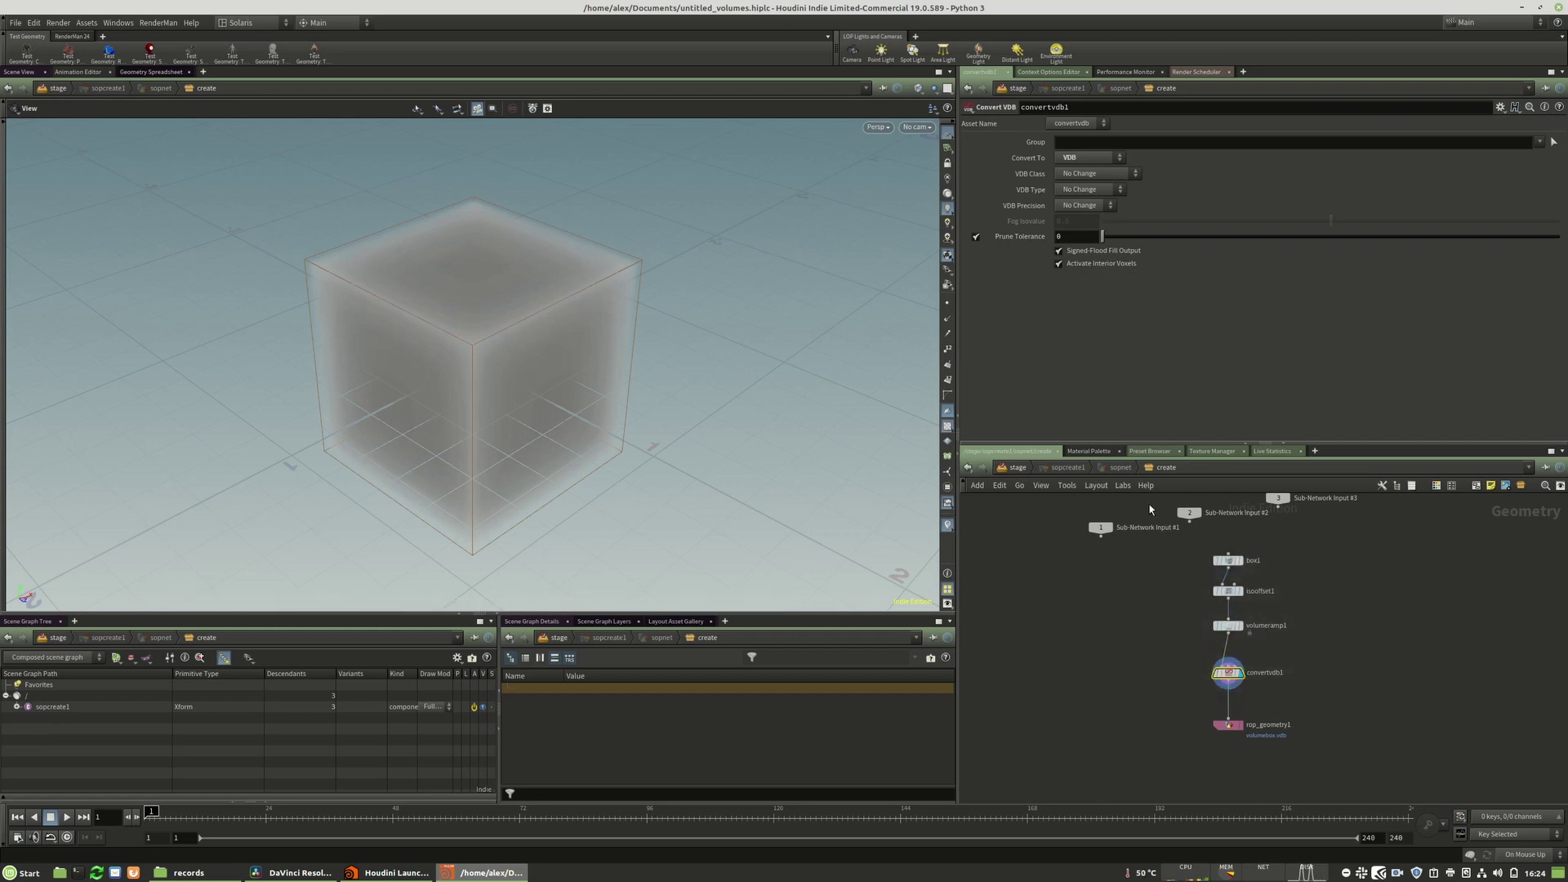
middle_click(1227, 672)
- Confirm rop_geometry1 writes to $HOME/Documents/volumebox.vdb, then go up to /stage
click(1319, 657)
click(1227, 726)
drag(1189, 227, 1165, 231)
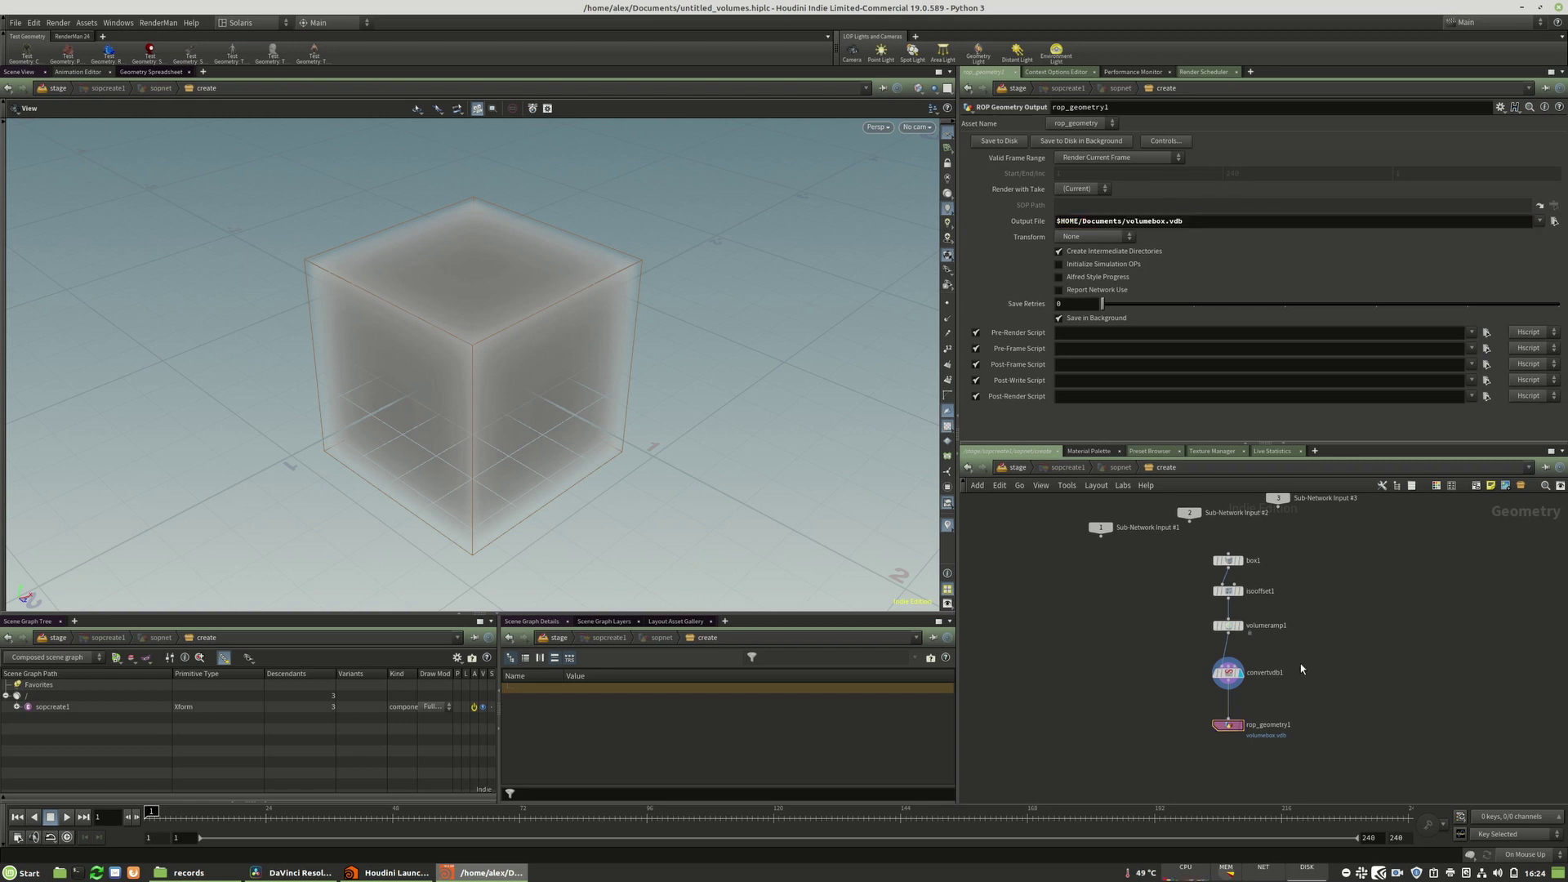
key(u)
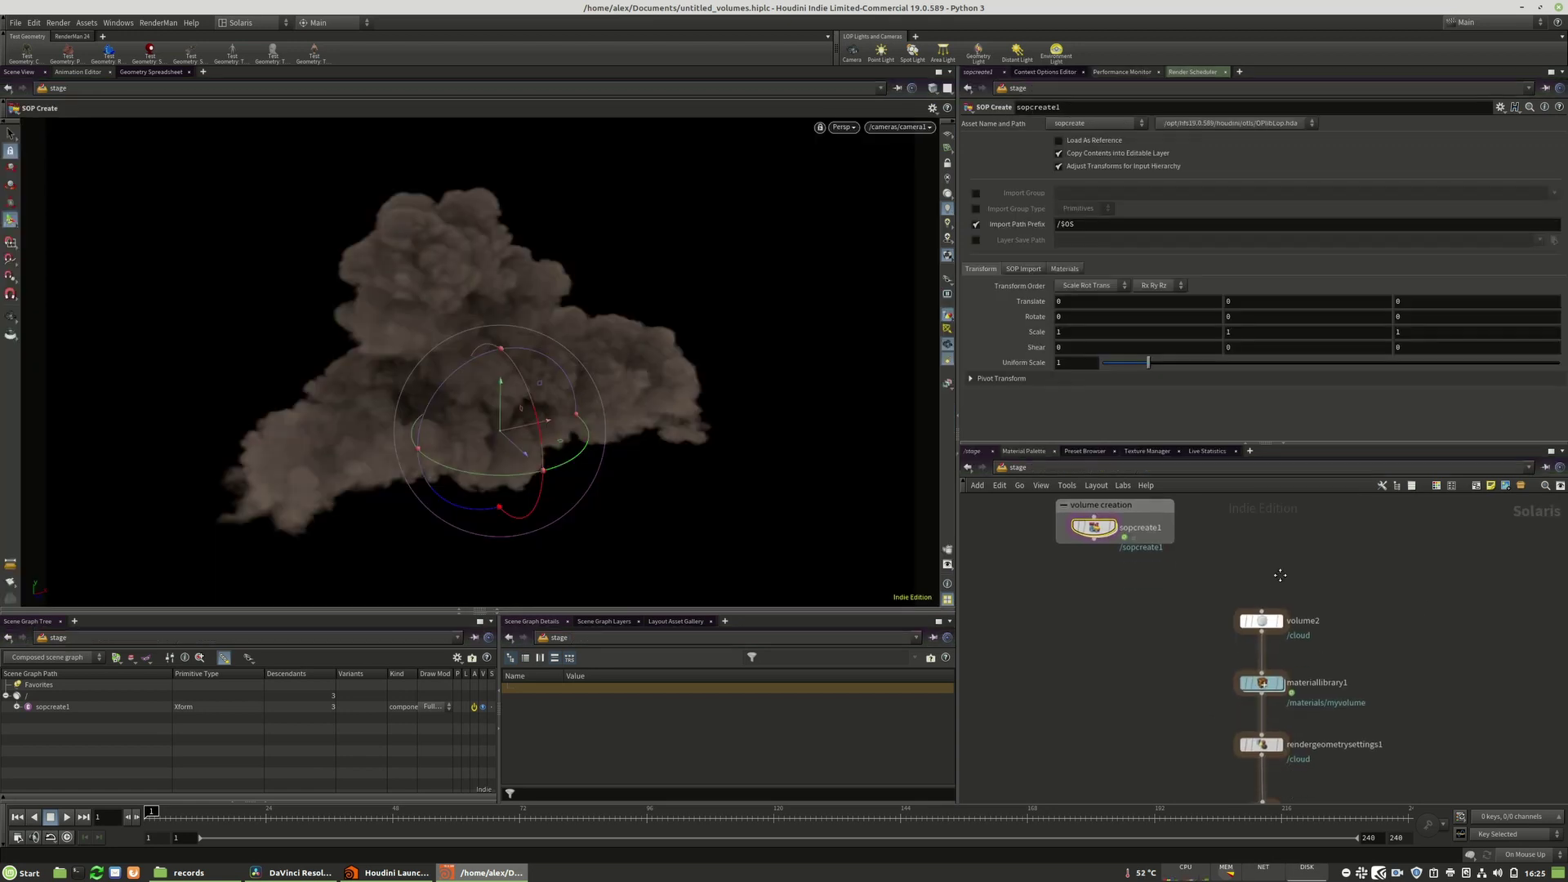
- Load cumulus_congestus.vdb into volume2, check its /cloud primitive path, and select materiallibrary1
drag(1256, 634, 1256, 599)
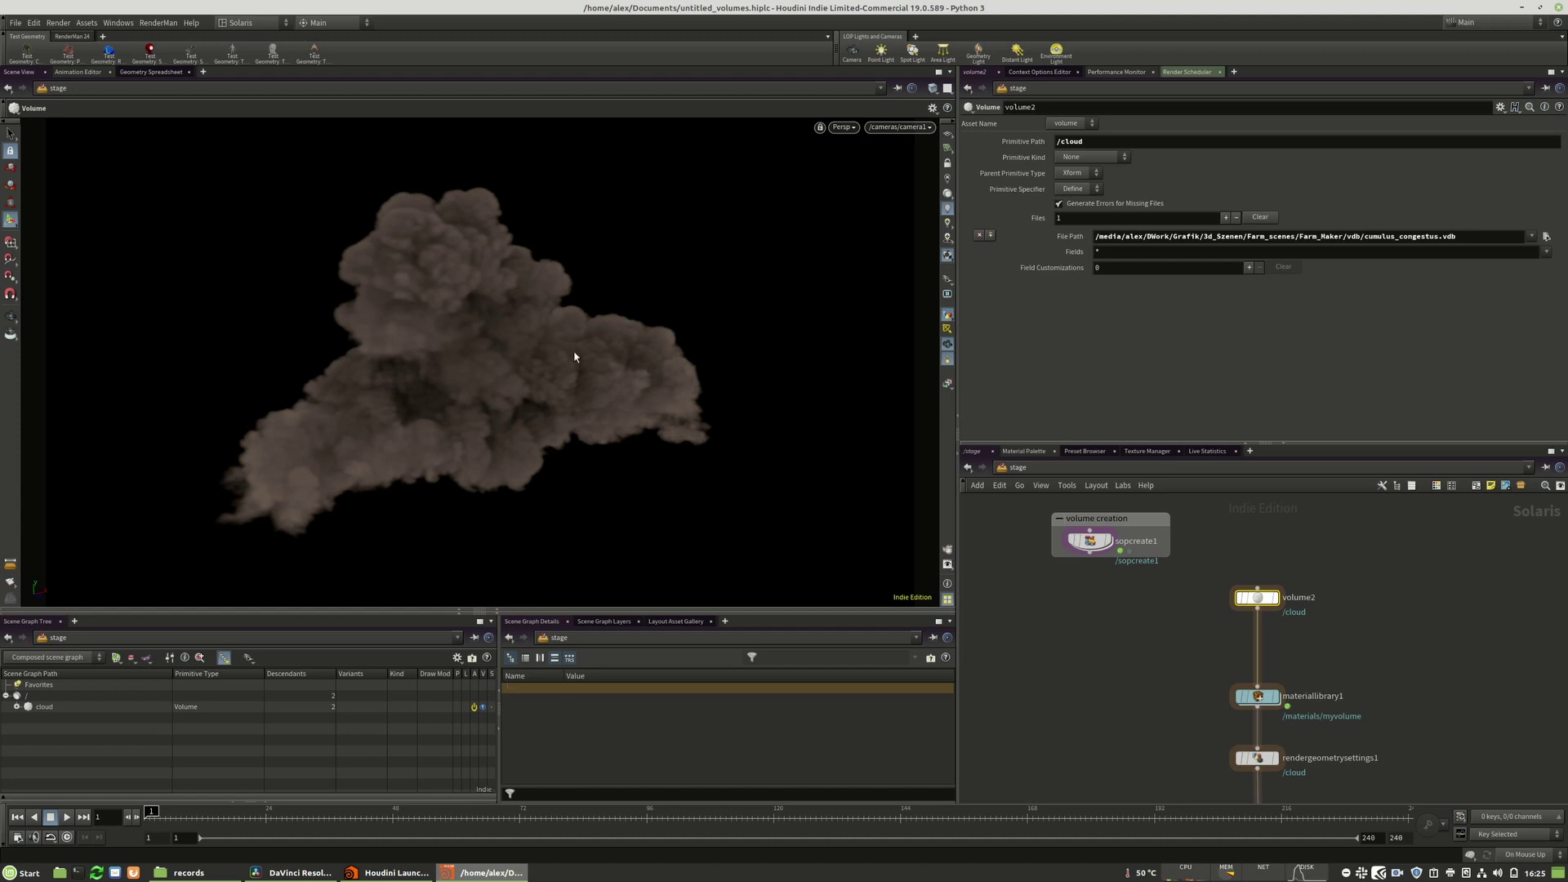
drag(1260, 598, 1262, 616)
triple_click(1484, 243)
click(1546, 236)
click(1299, 129)
click(1501, 364)
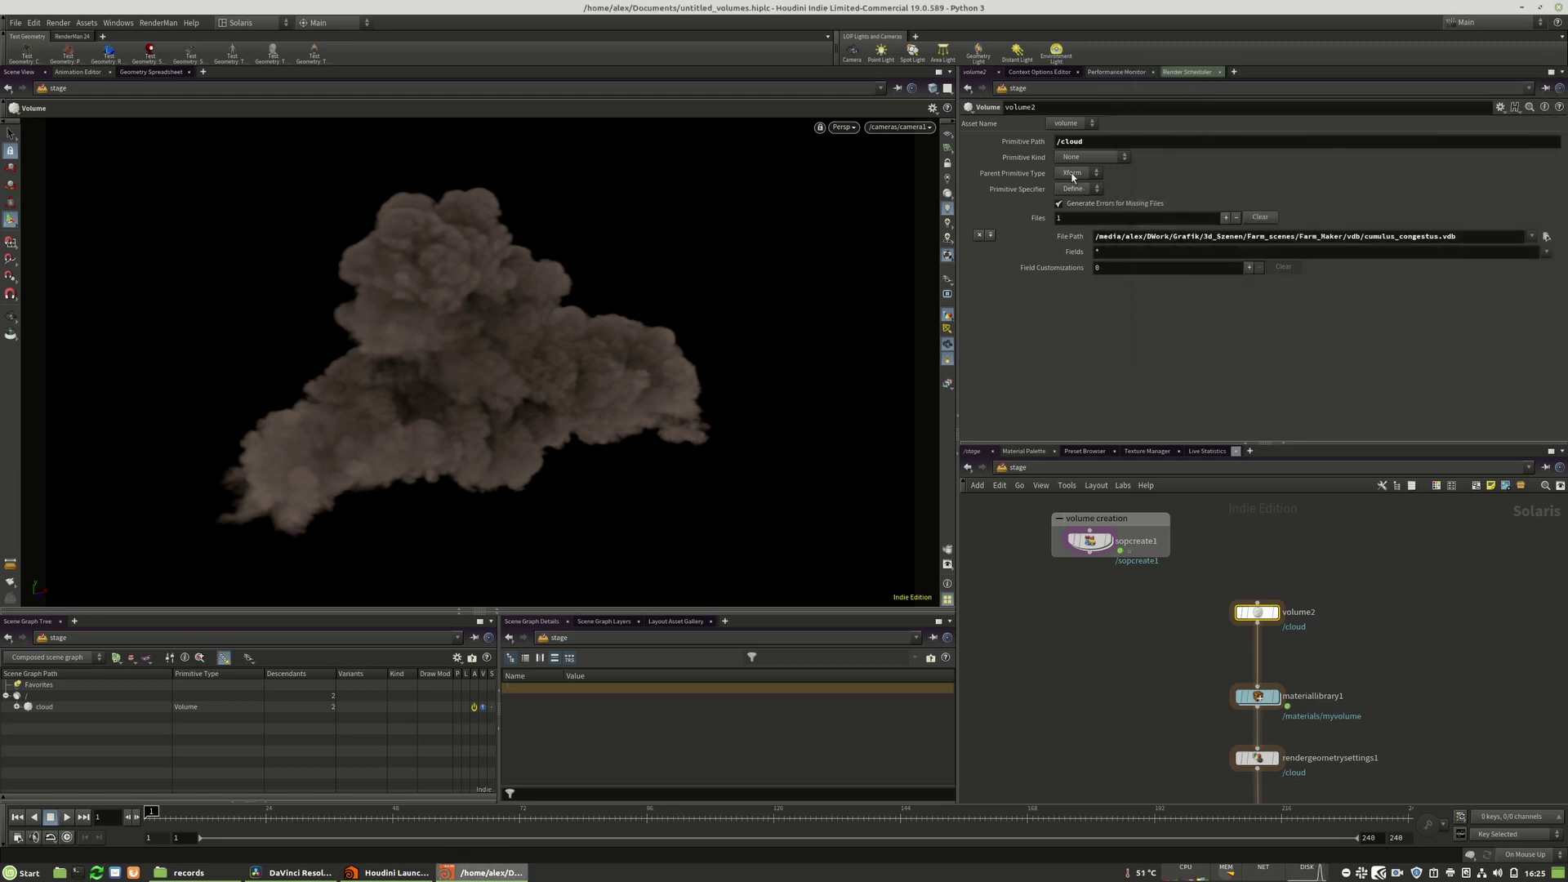
drag(1085, 142, 1049, 145)
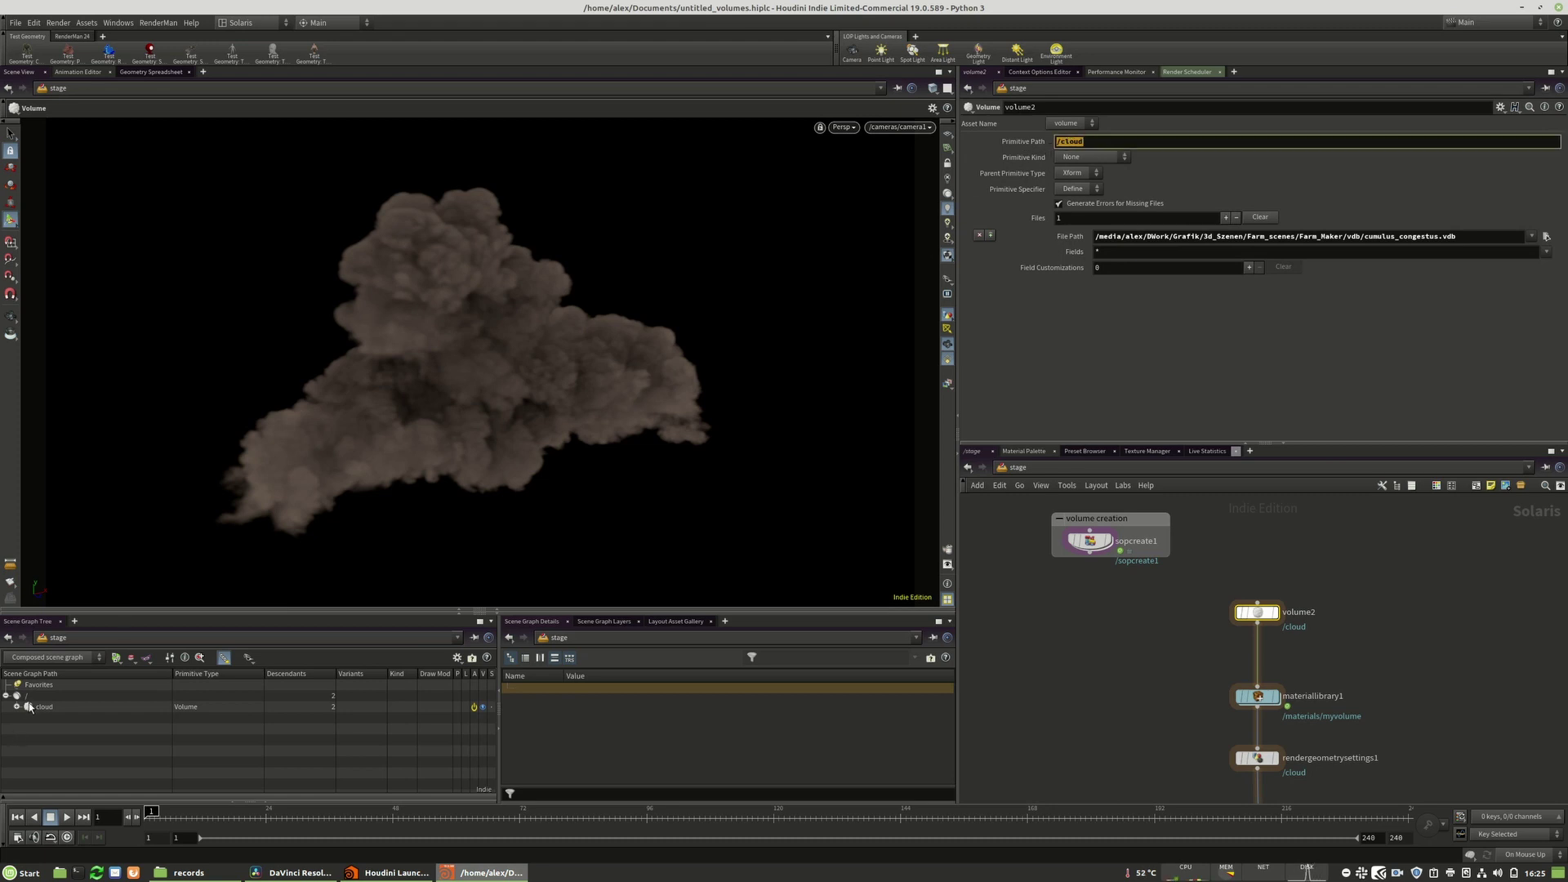
click(1258, 696)
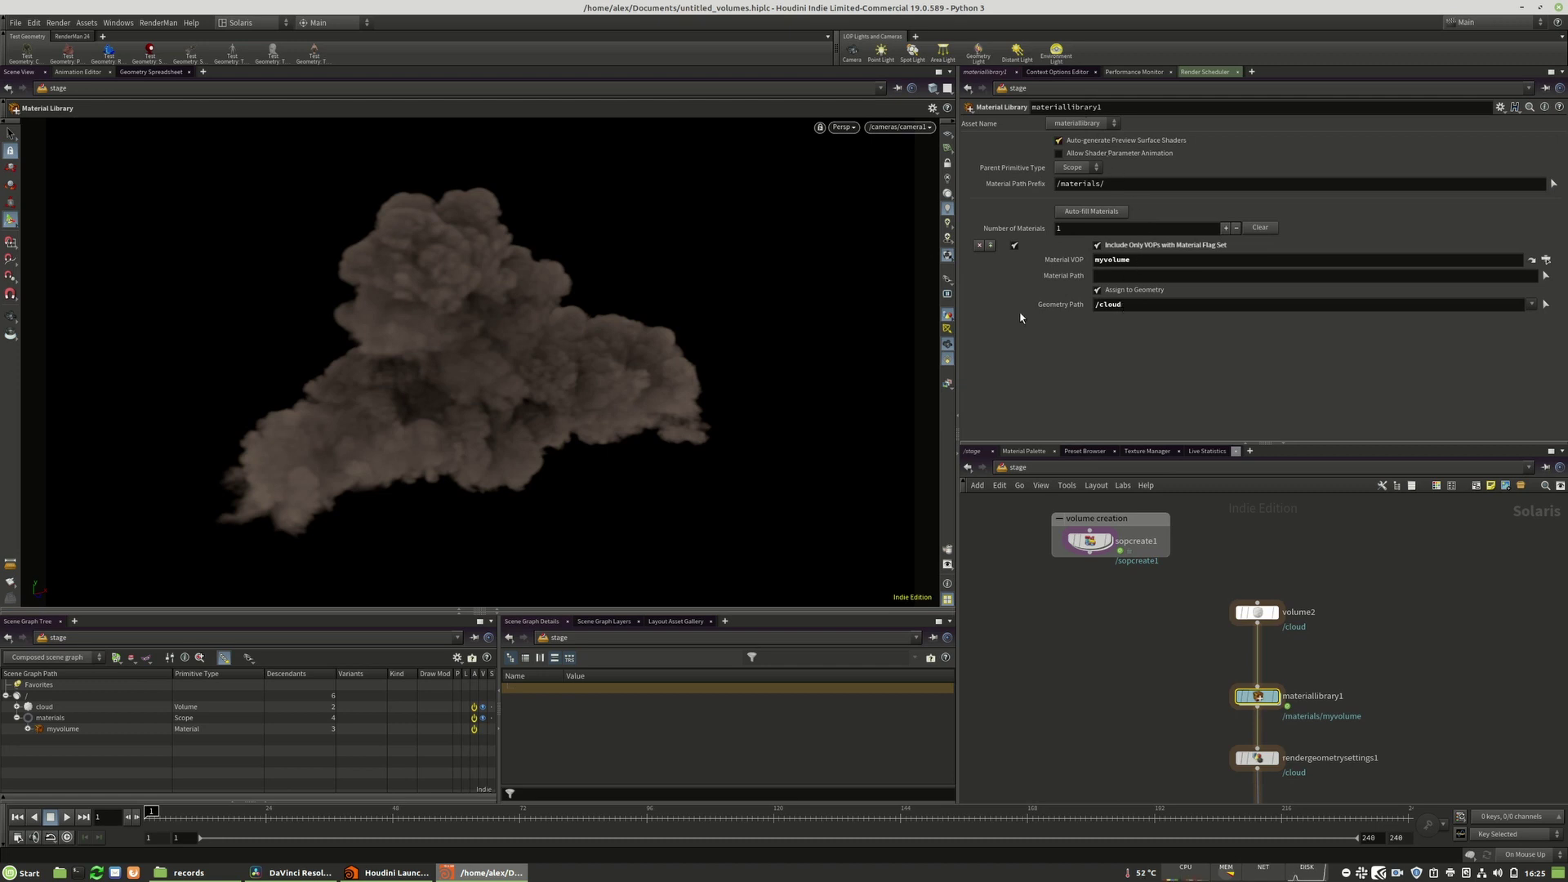
- Inside materiallibrary1 > myvolume, set the PxrVolume Density Float PrimVar to density
scroll(1374, 622, down, 2)
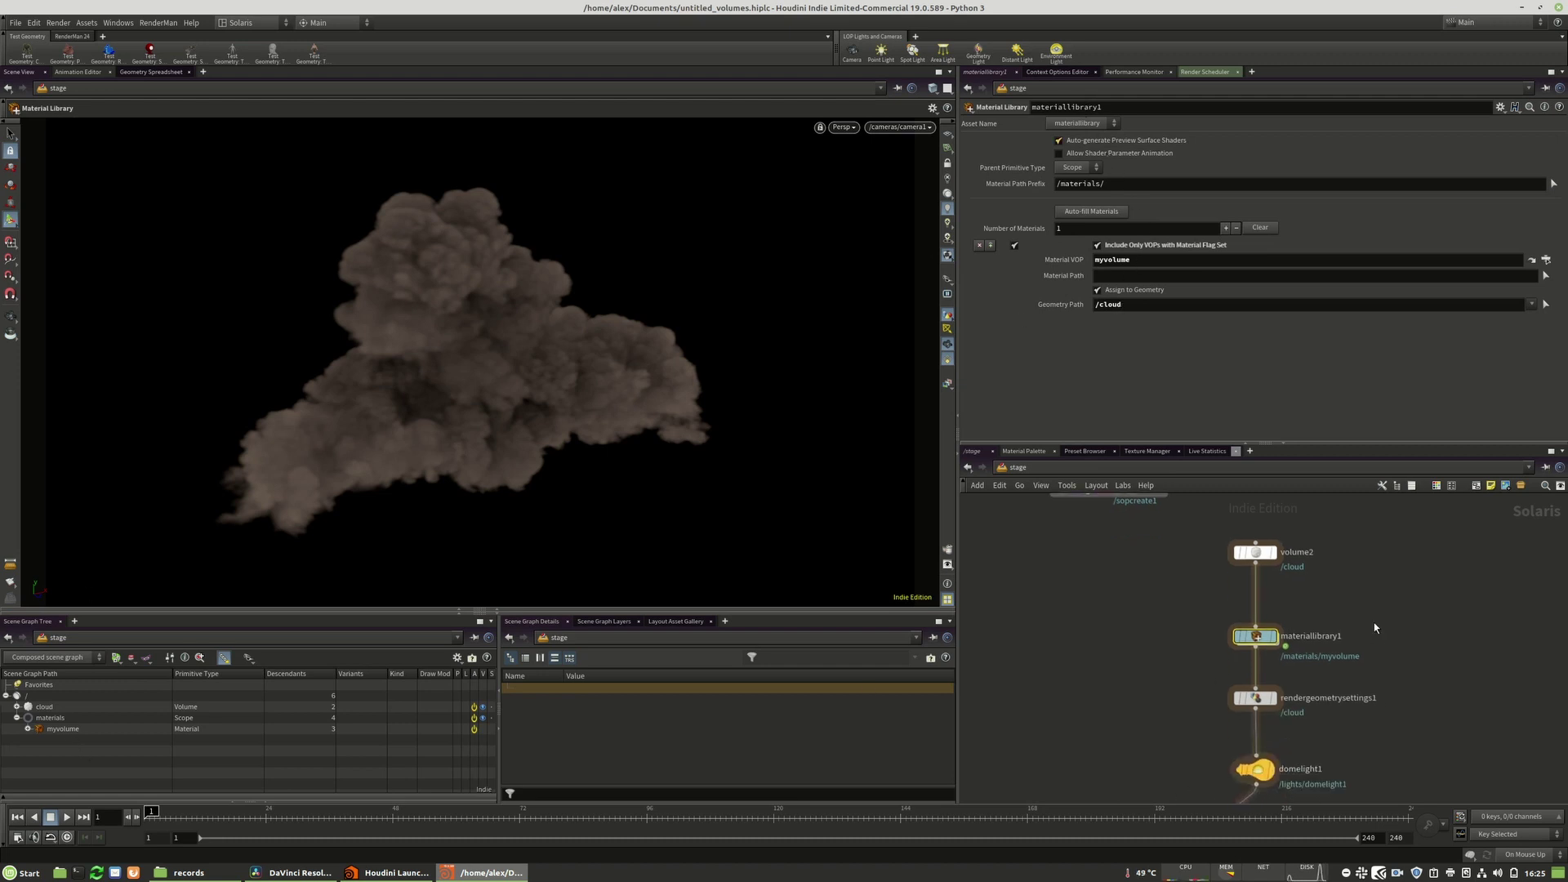
double_click(1256, 636)
double_click(1260, 641)
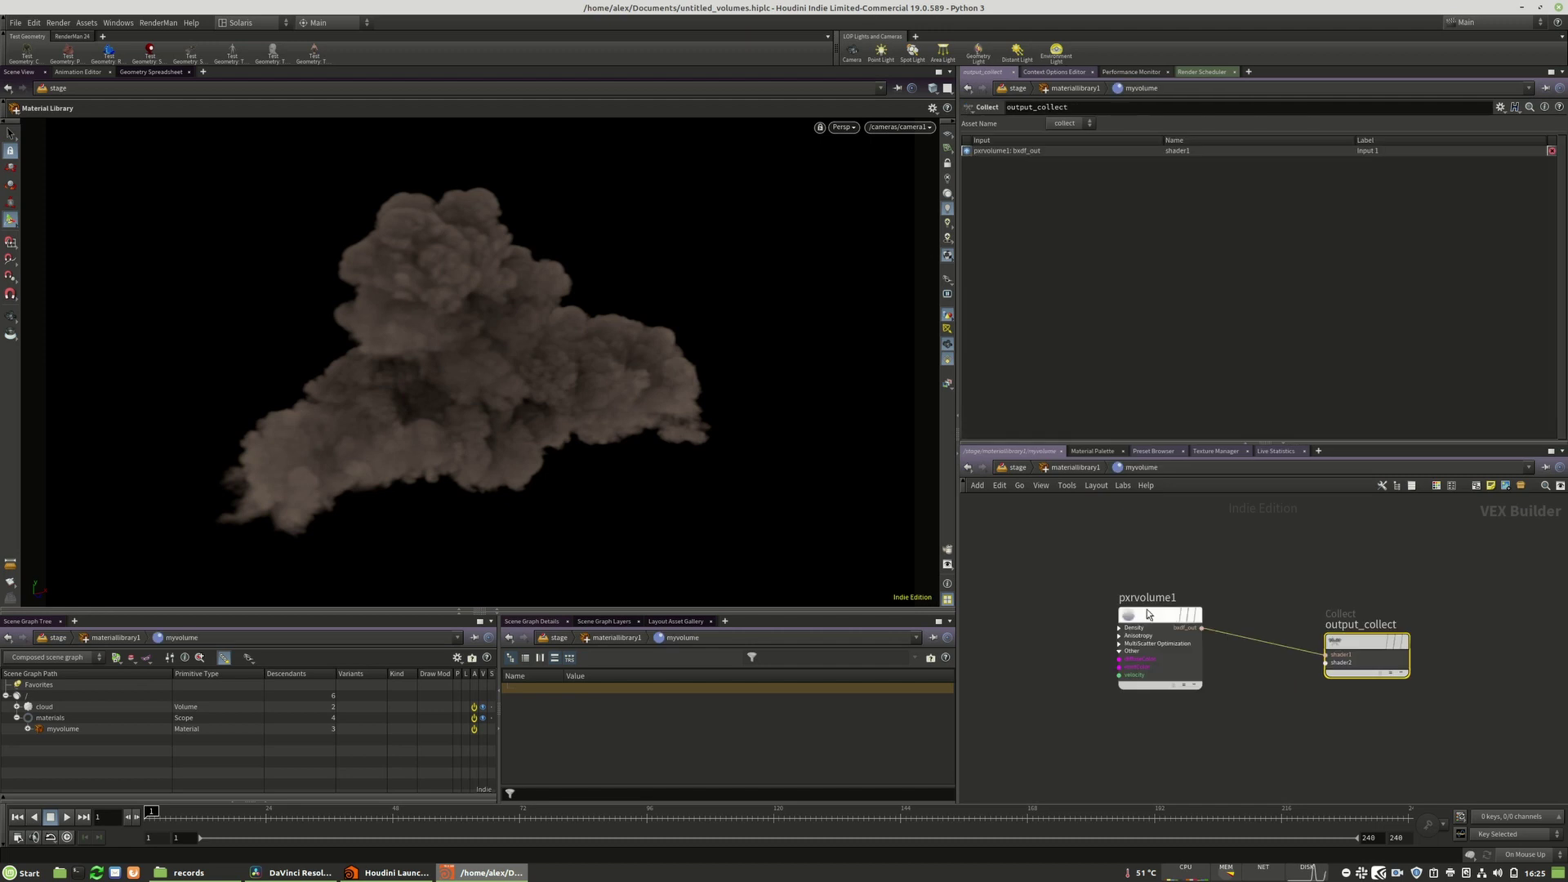
drag(1148, 614, 1151, 633)
click(1055, 280)
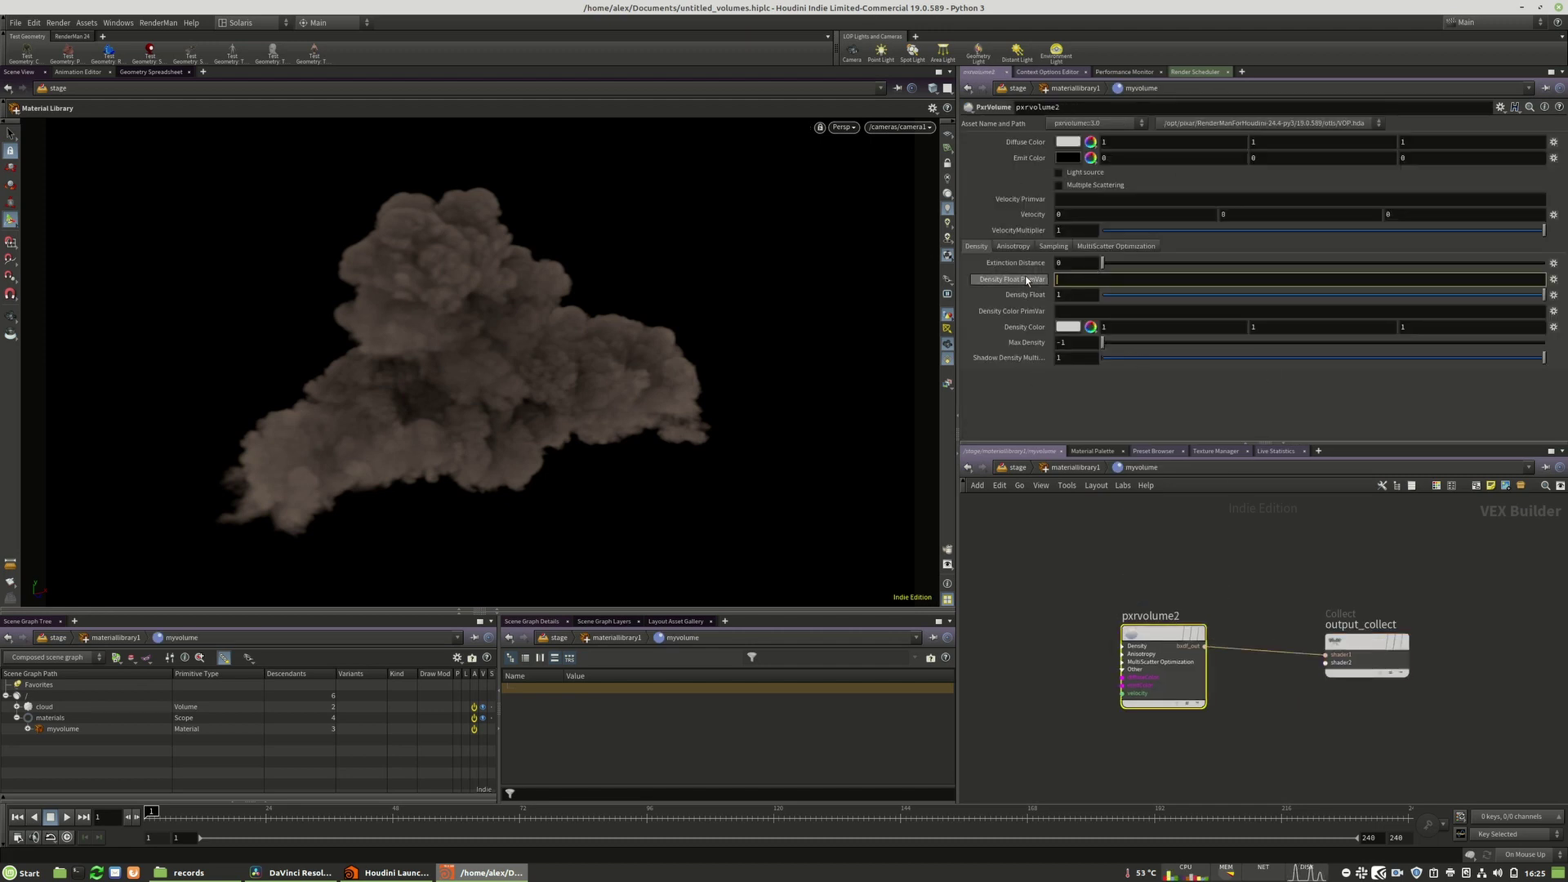
text(density)
key(Return)
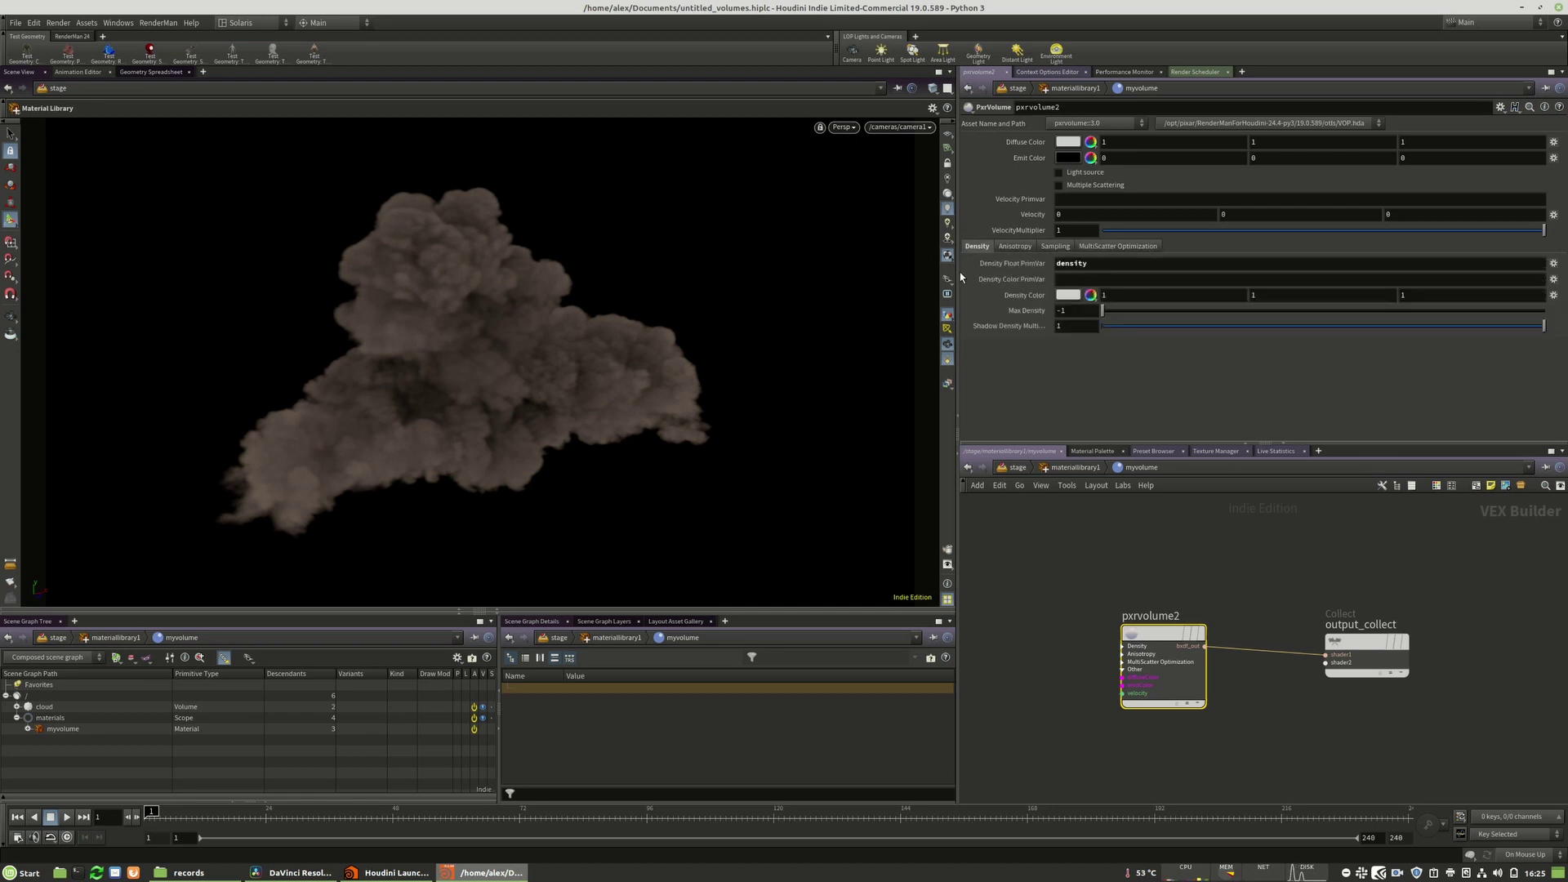
- Enable Multiple Scattering and MultiScatter Optimization on the PxrVolume, then return to the stage
click(1079, 186)
click(1100, 246)
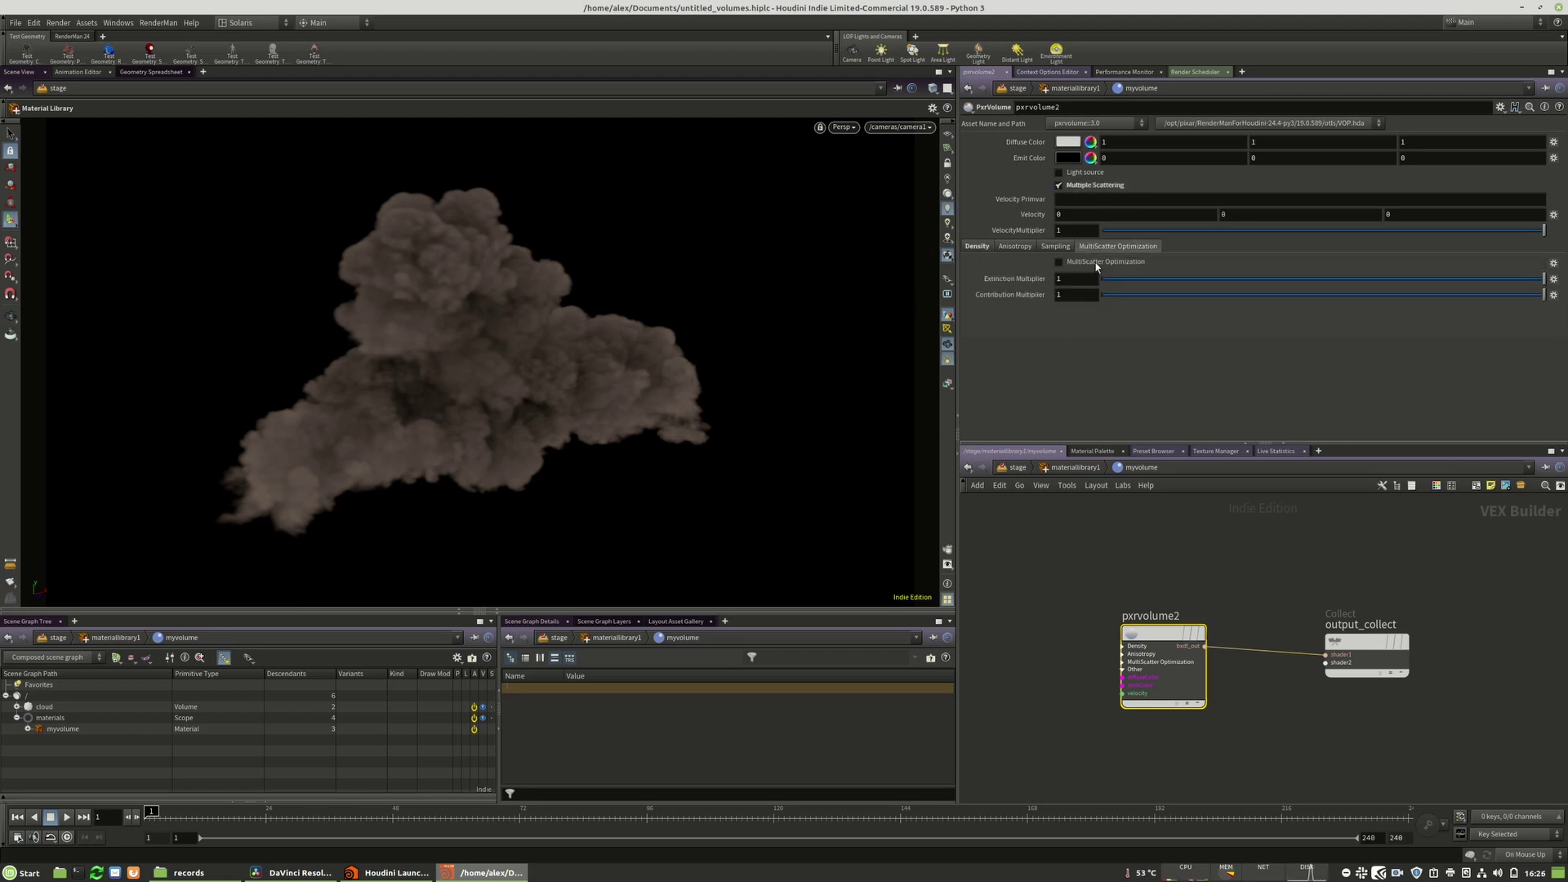
click(1069, 264)
click(1055, 246)
click(1010, 247)
click(973, 246)
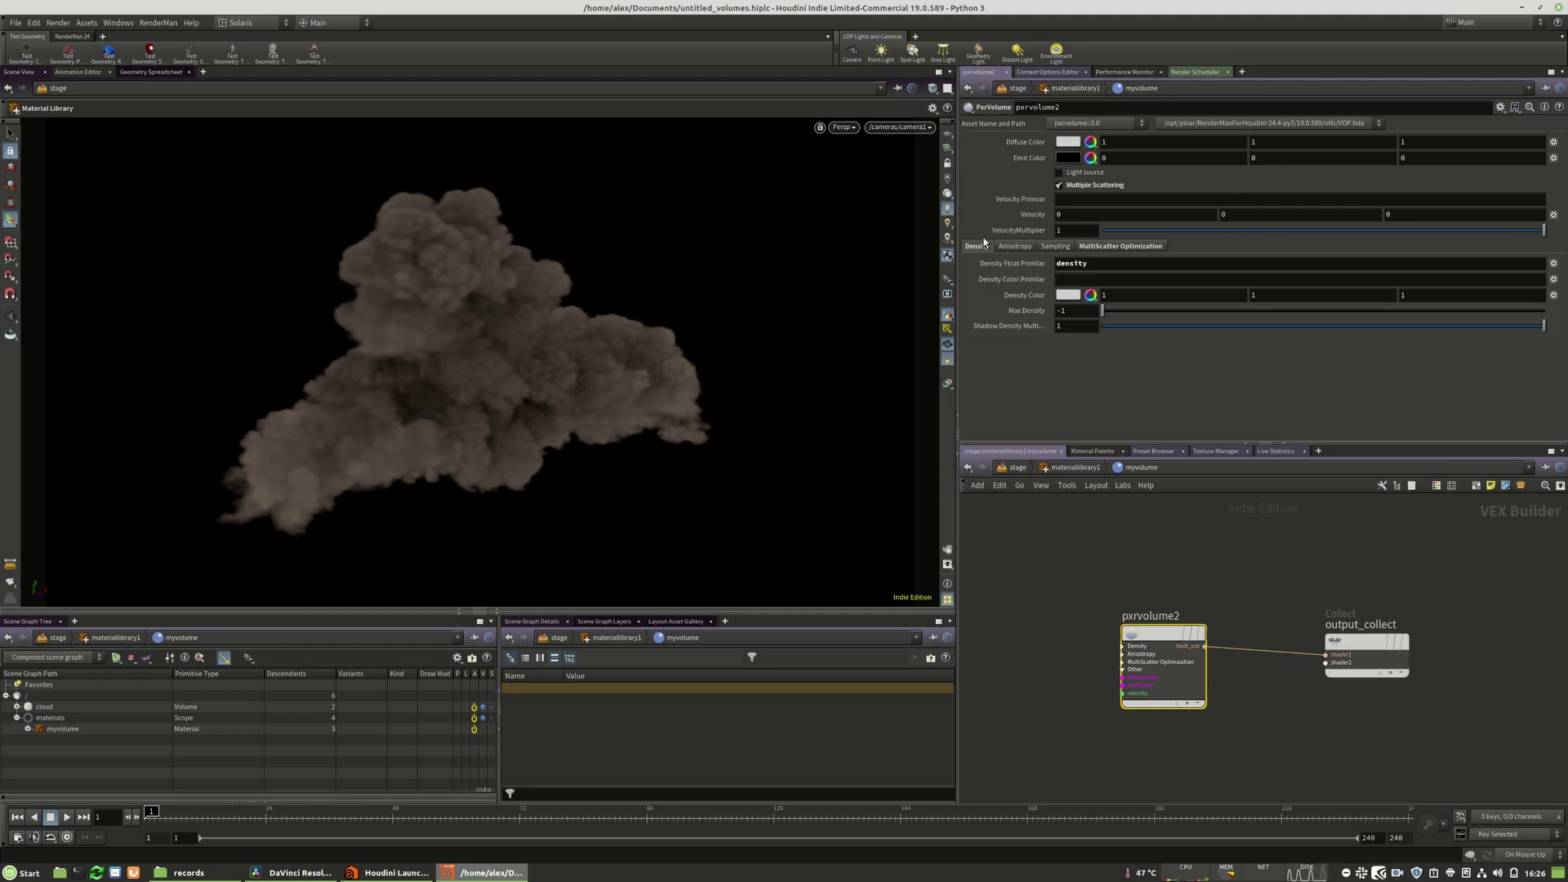
click(1085, 249)
click(1086, 247)
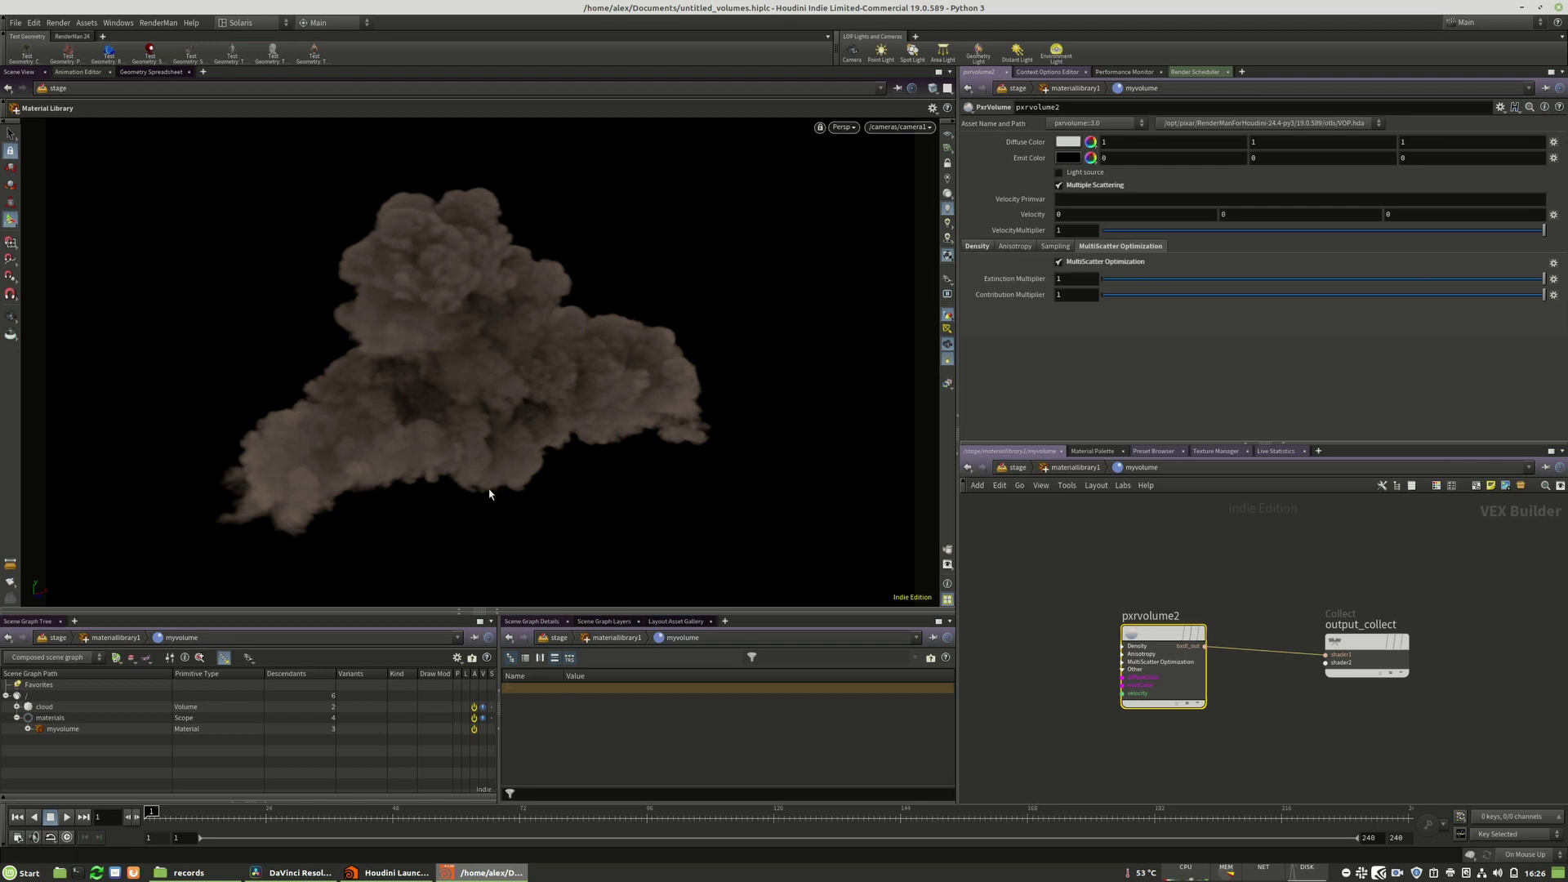
click(979, 247)
key(u)
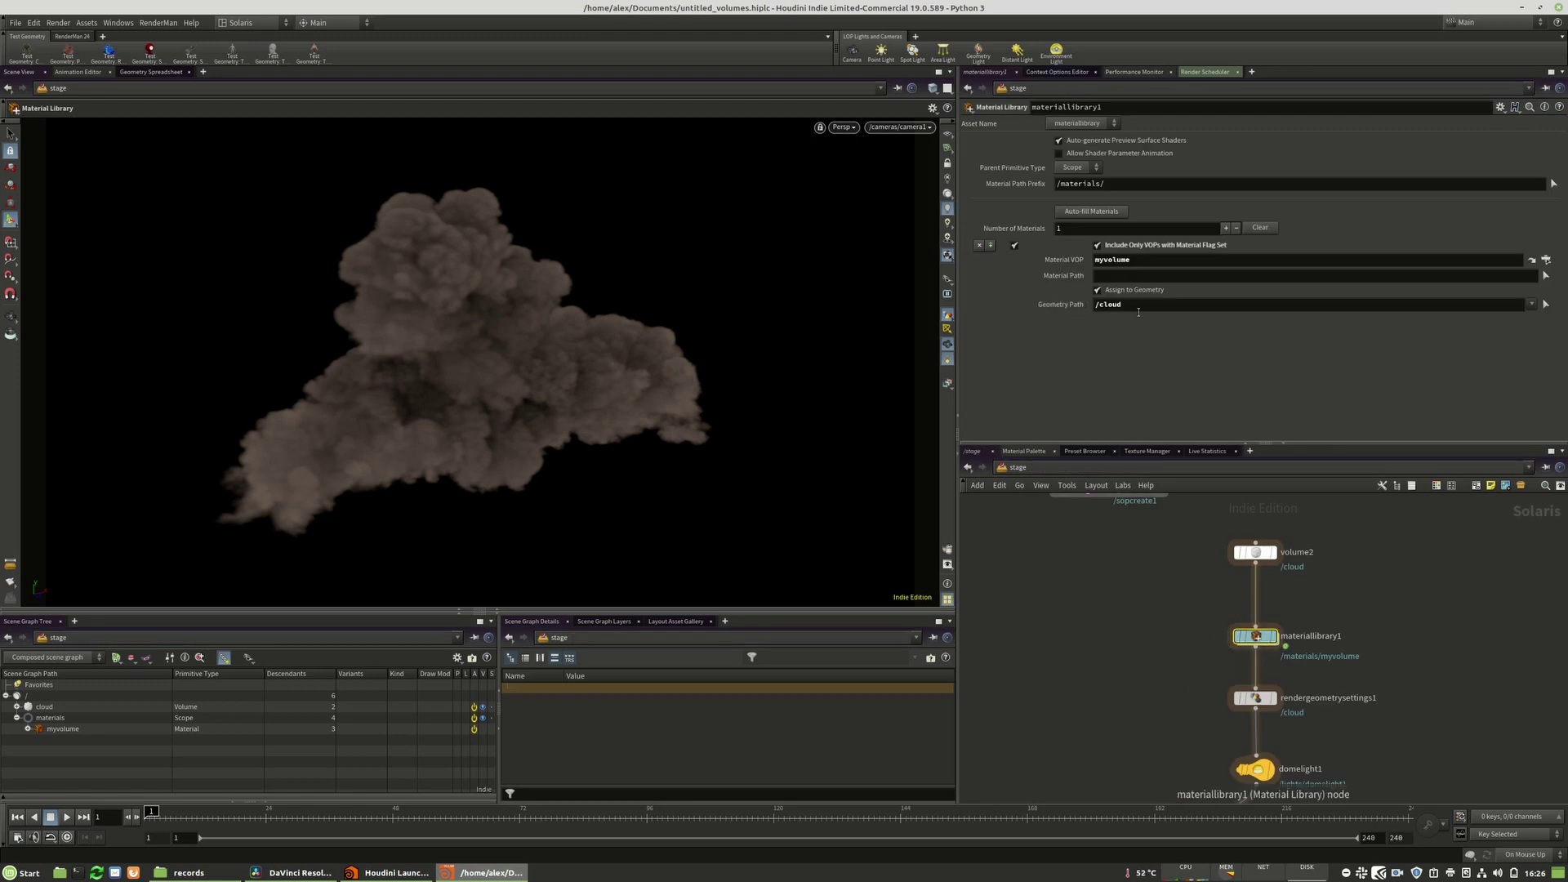
- Set rendergeometrysettings1's Primitives field to /cloud from the Scene Graph Tree
mouse_move(1257, 704)
middle_drag(1257, 704, 1201, 641)
drag(1384, 610, 1079, 645)
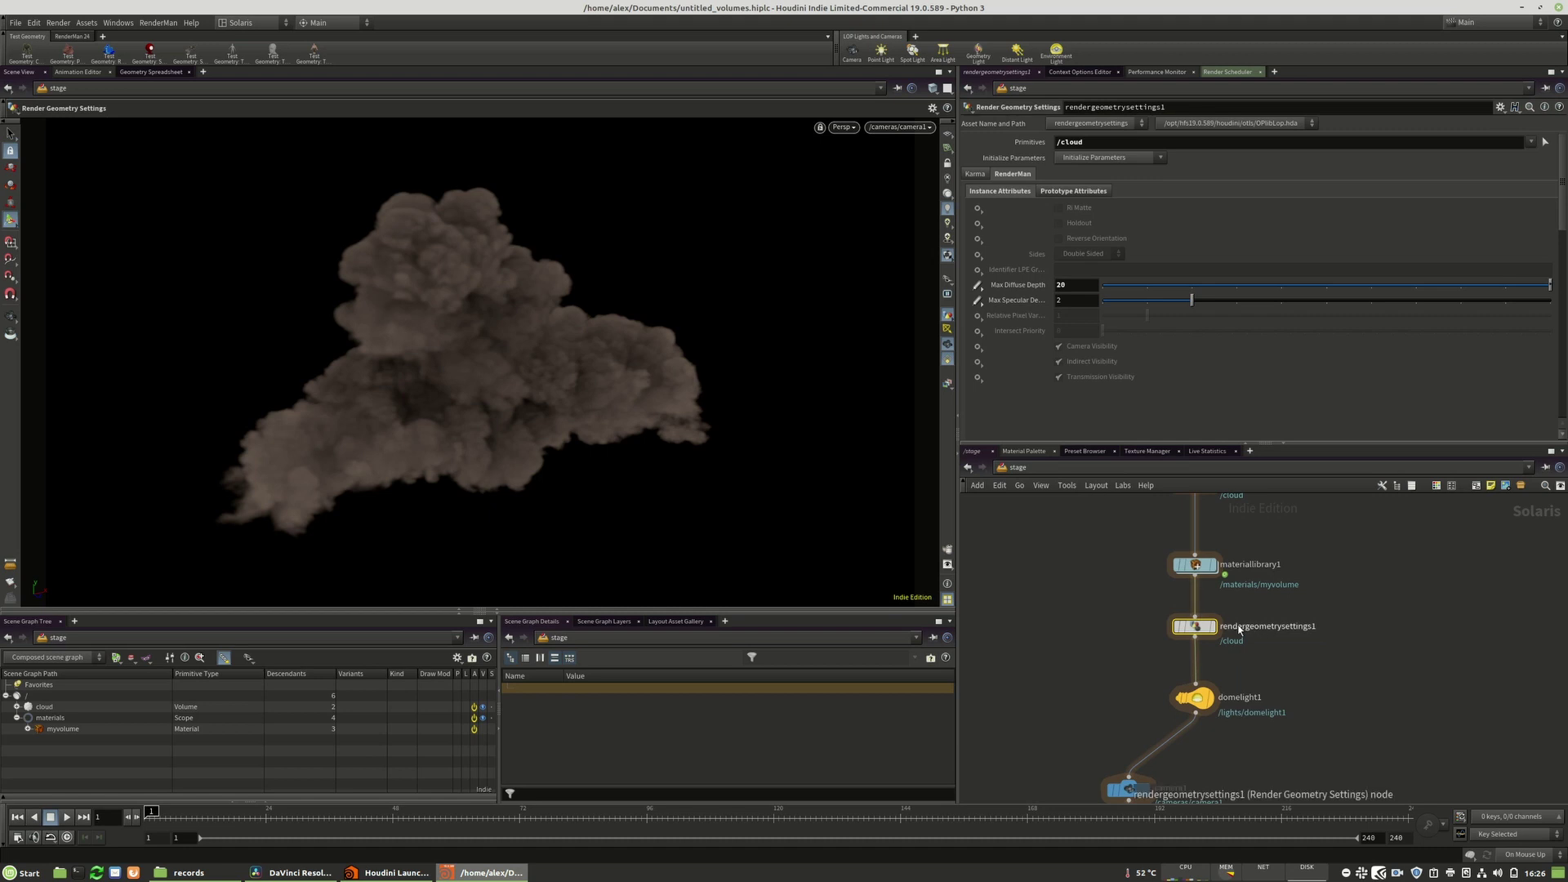
double_click(1068, 141)
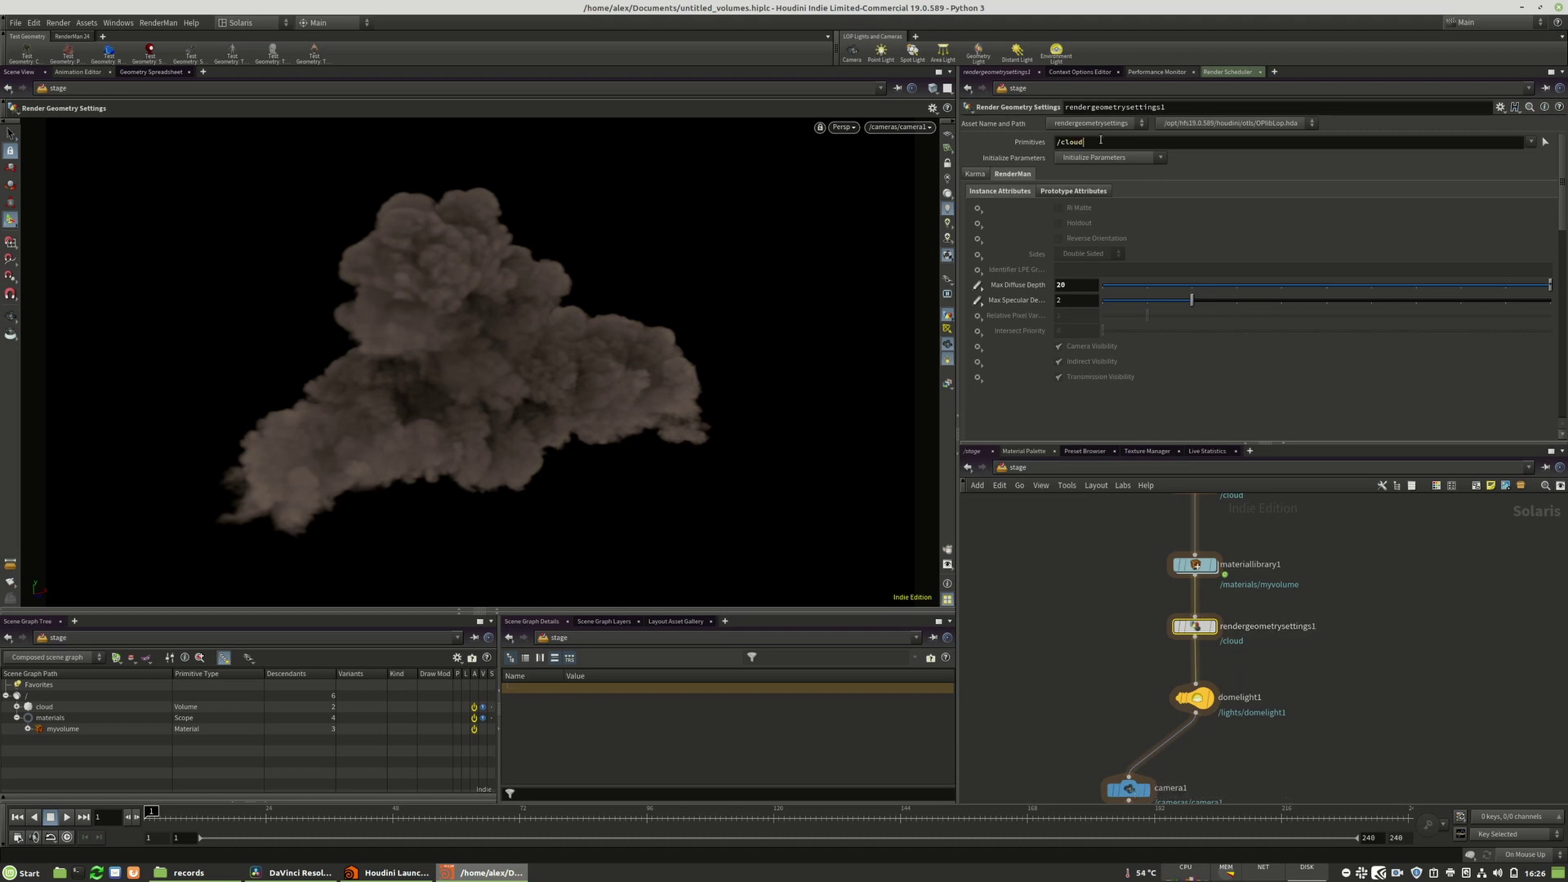
drag(44, 707, 1070, 144)
- Check the volume Min Length of 10 under RenderMan Prototype Attributes > Geometry
click(1089, 191)
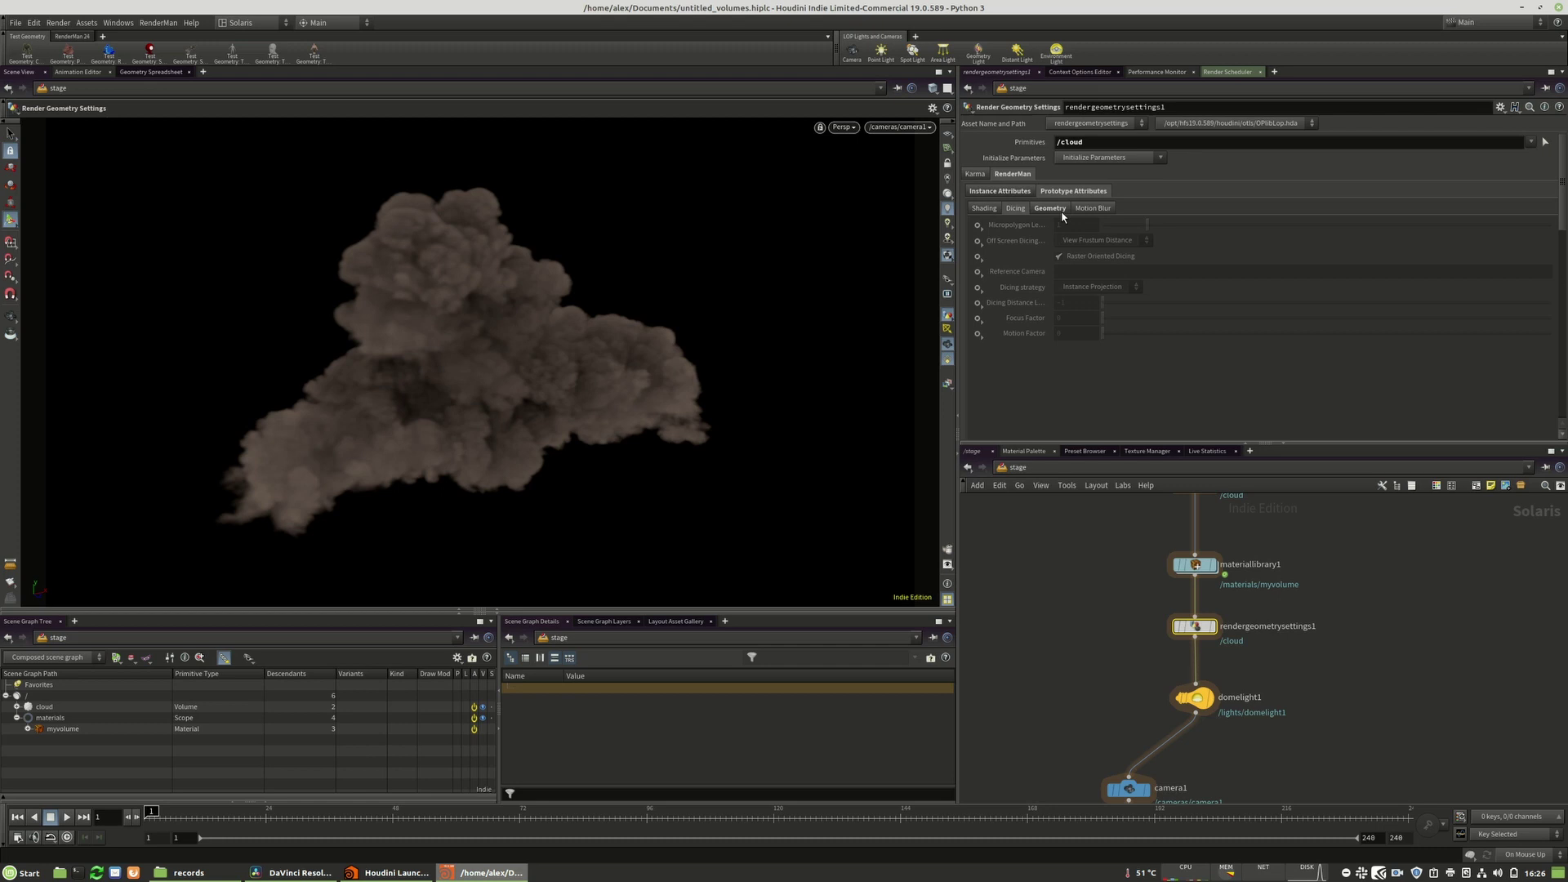
click(1051, 209)
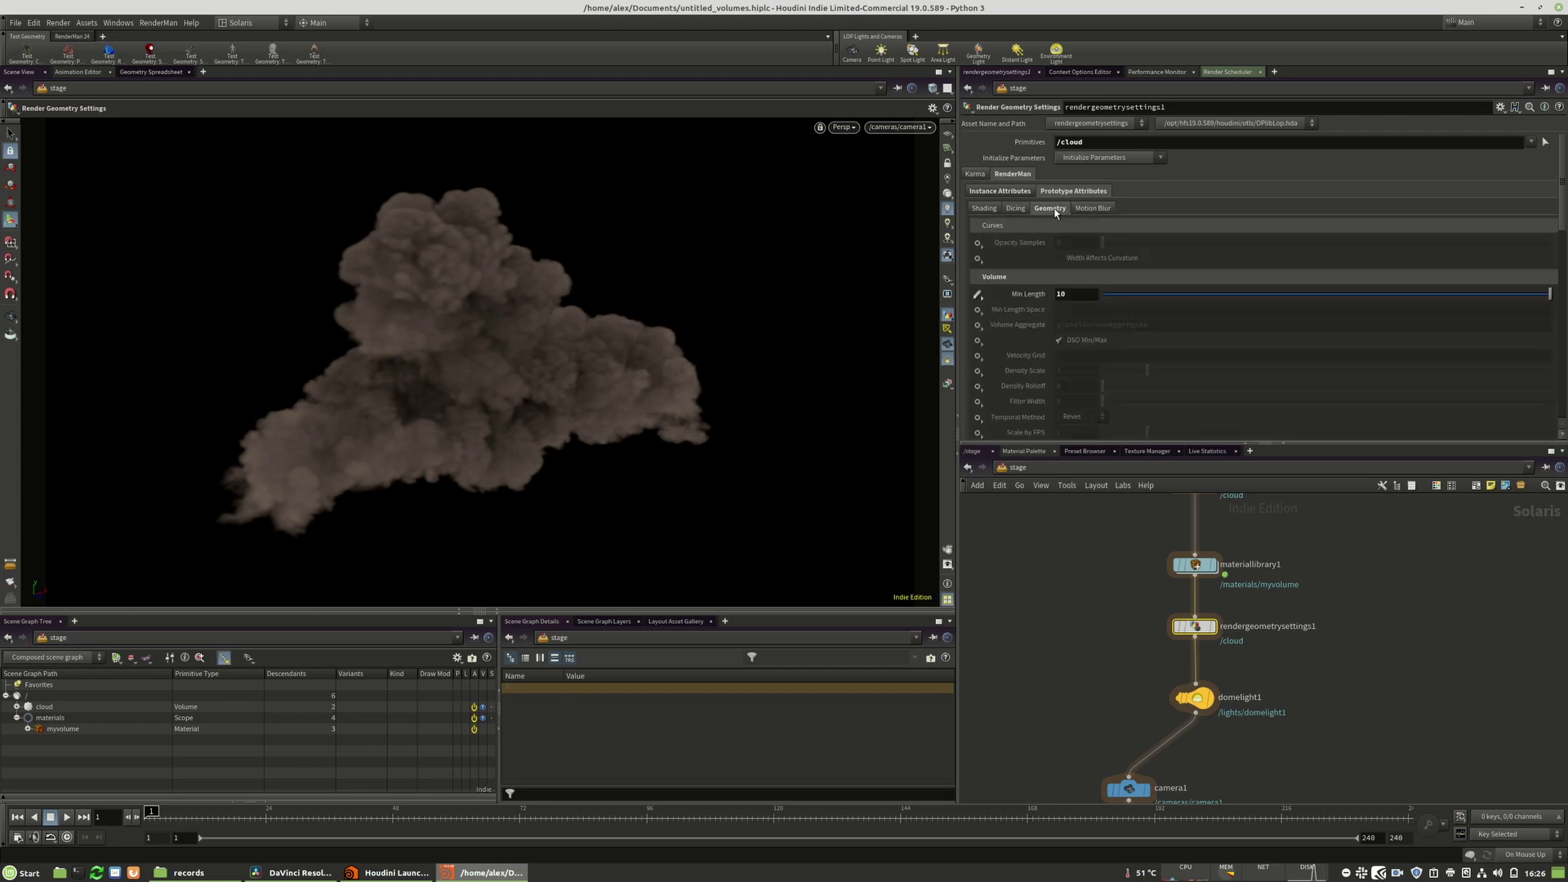
click(1072, 298)
scroll(1033, 214, down, 5)
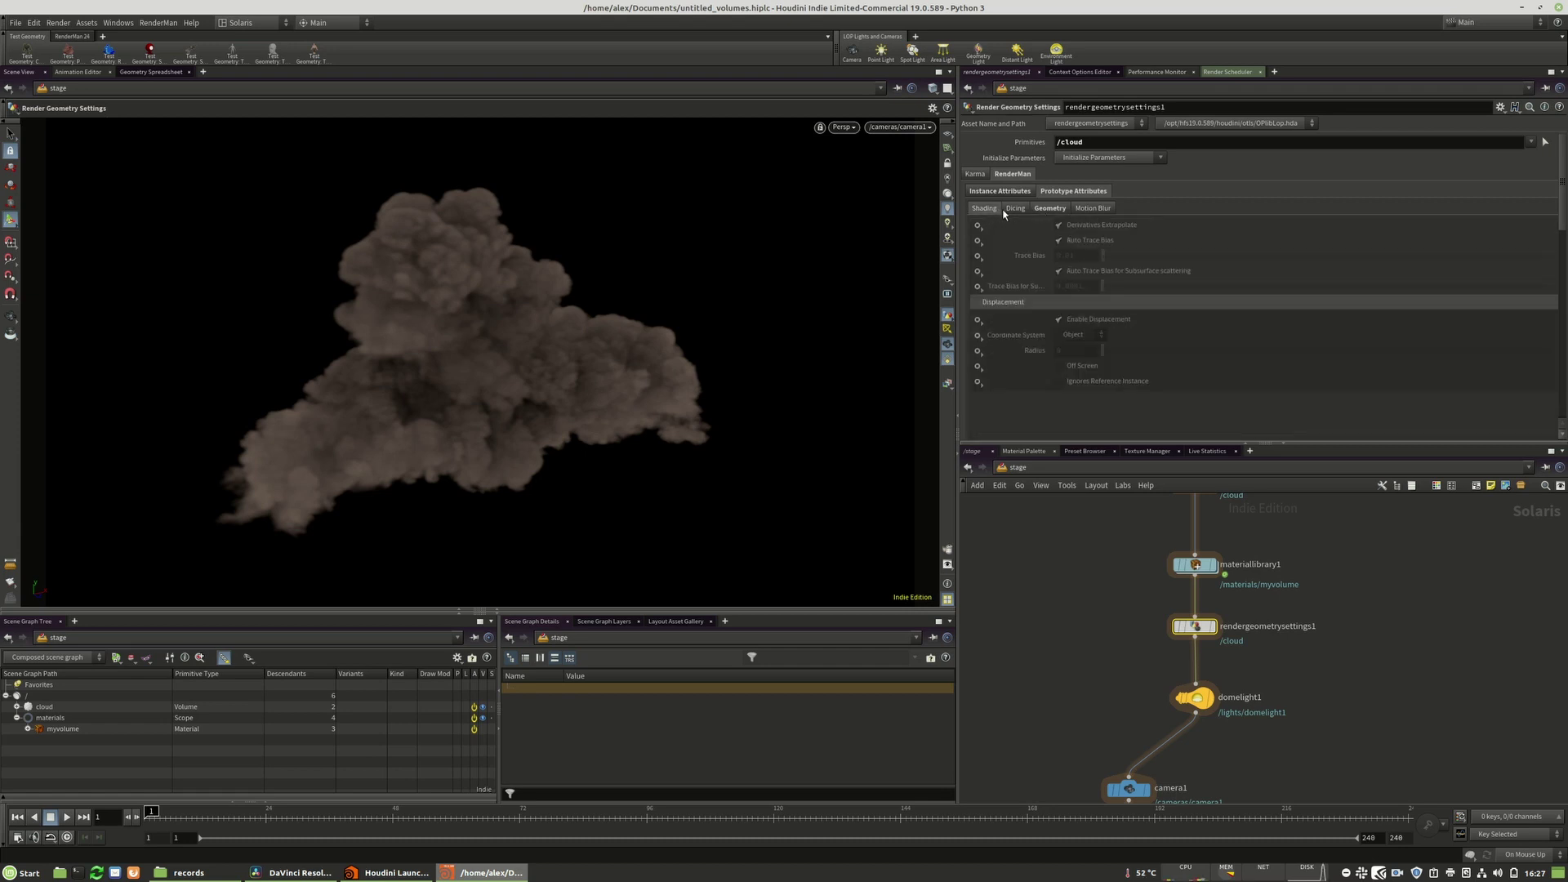
scroll(1061, 212, down, 5)
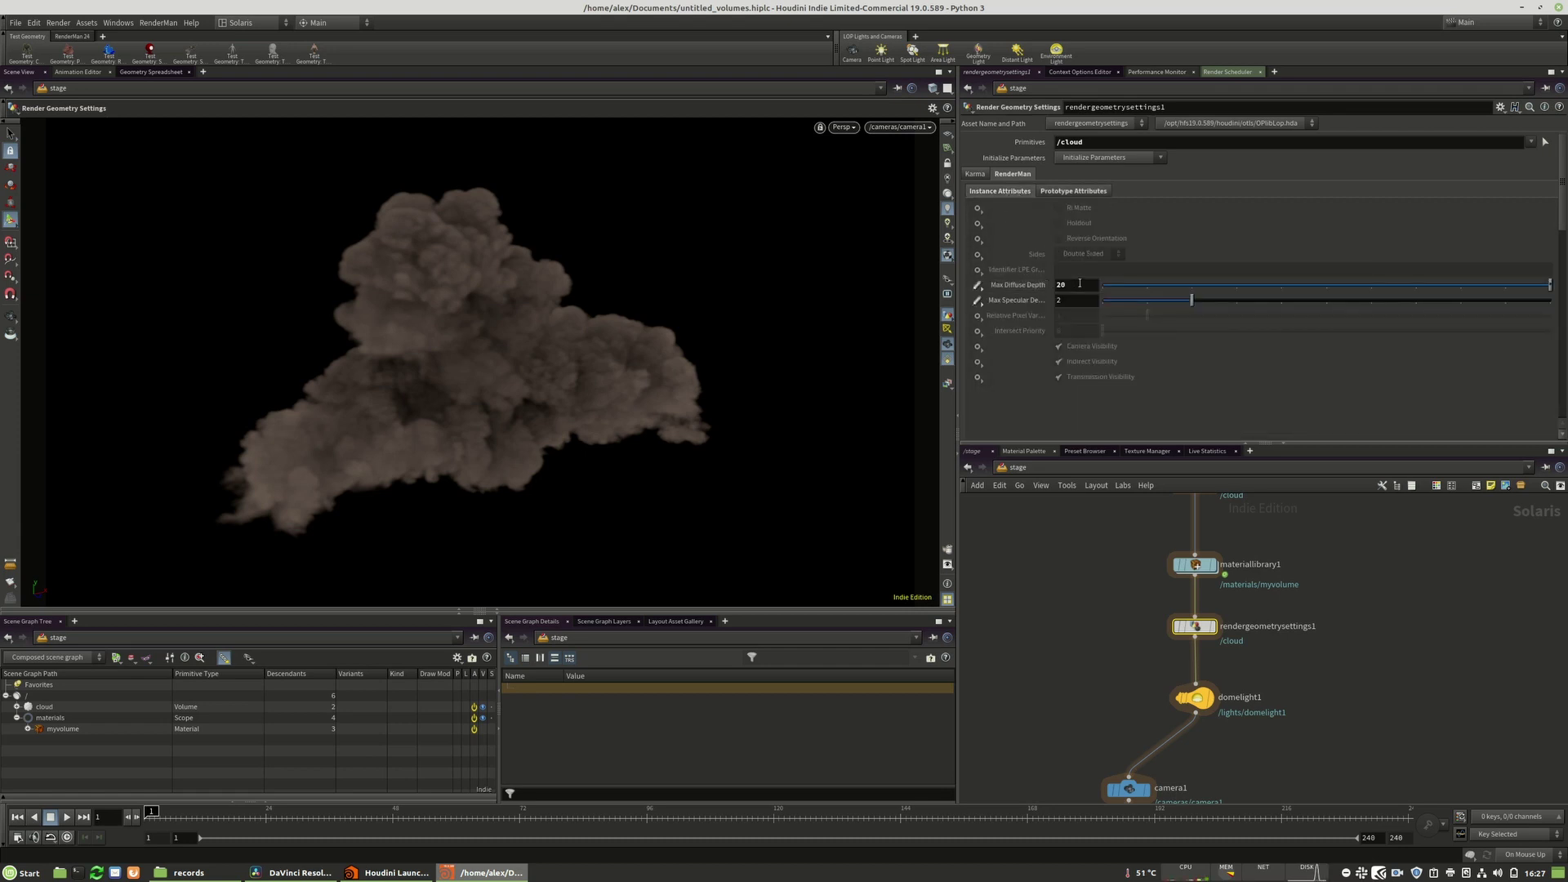
scroll(1329, 615, down, 5)
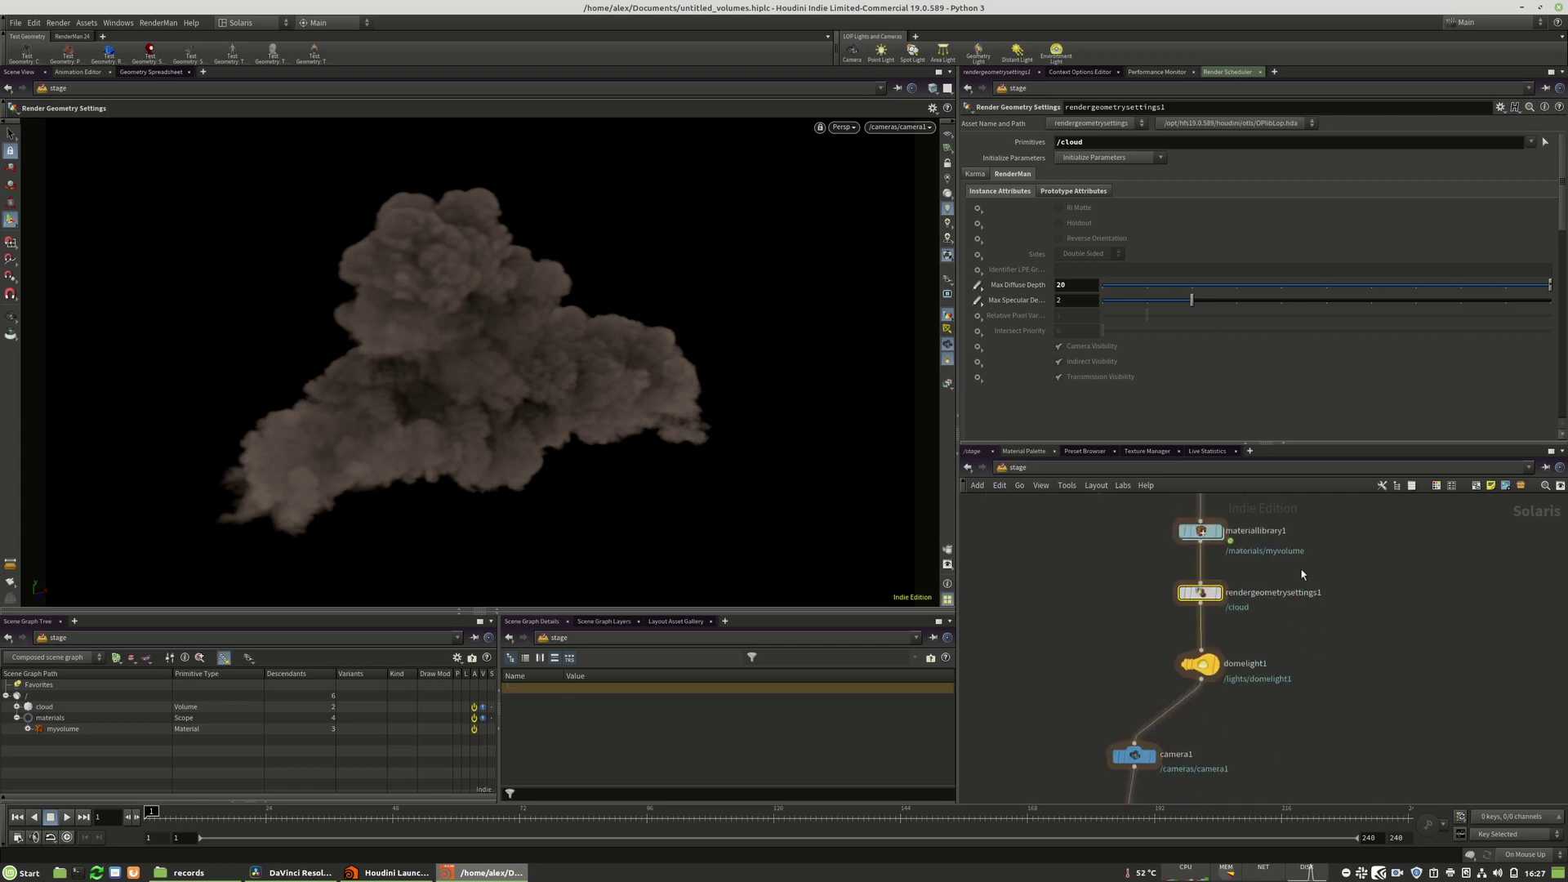
- With hdprman1 selected, switch the viewport renderer to RenderMan RIS
click(1191, 670)
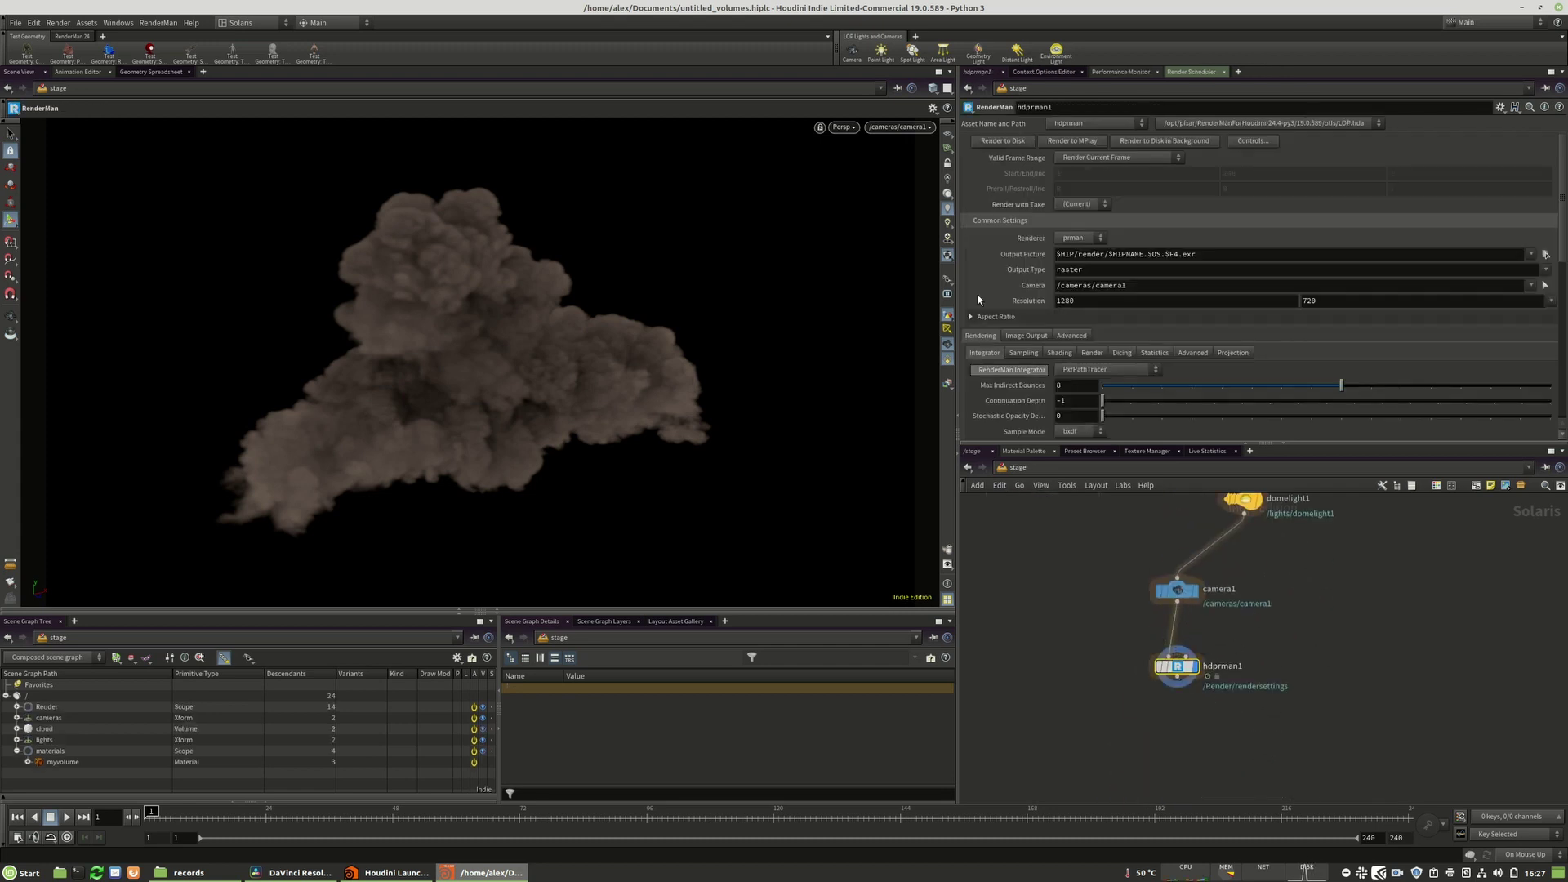
click(842, 126)
click(861, 234)
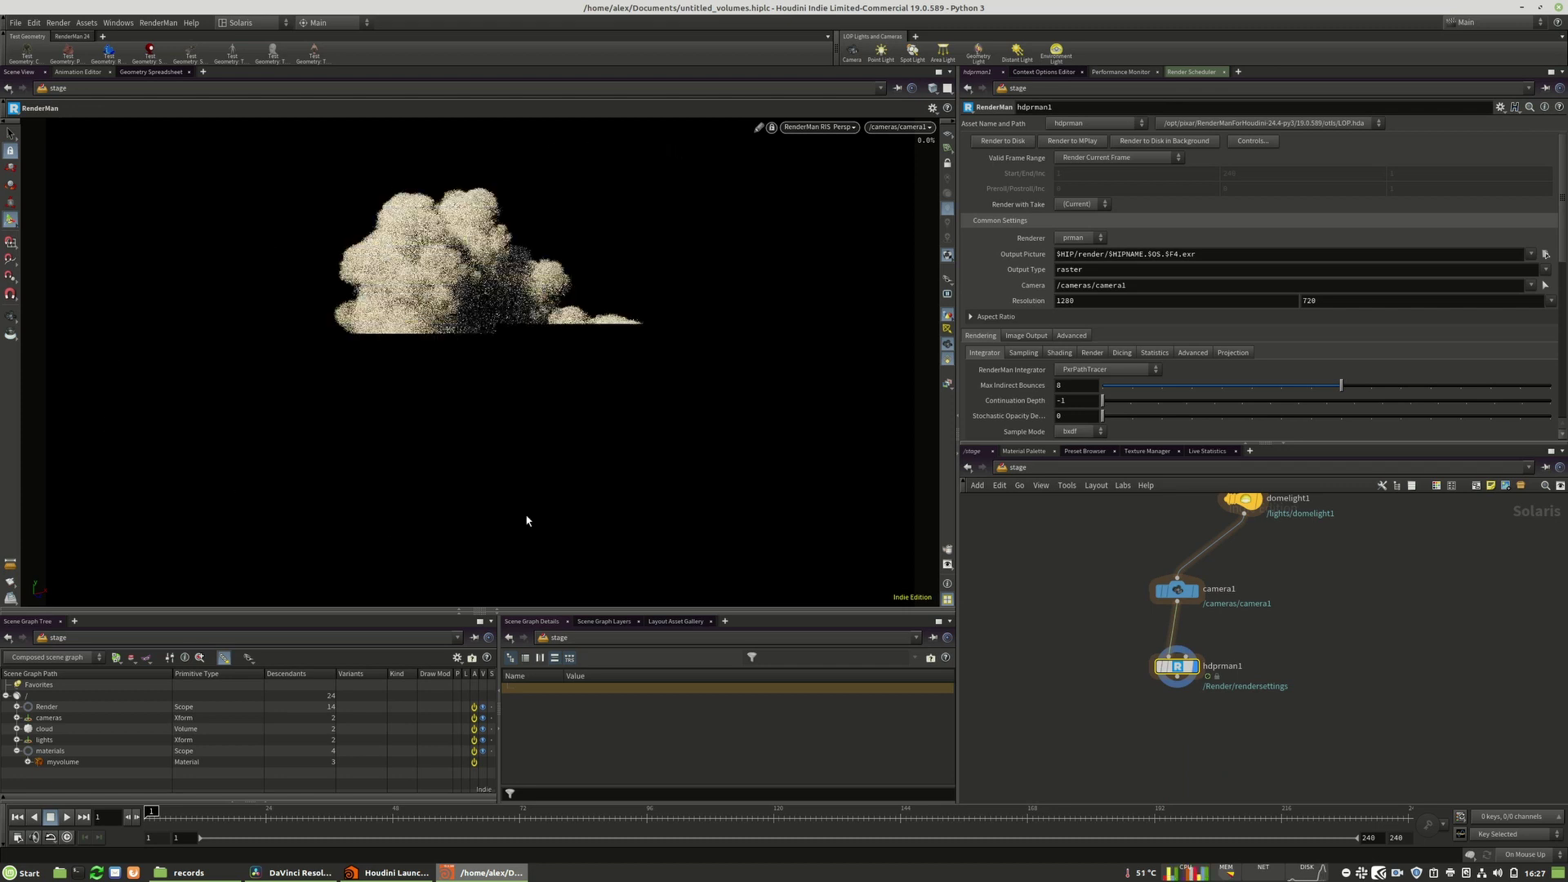
- Show rendergeometrysettings1's Geometry volume settings, with Max Length at 10
middle_drag(1411, 581, 1355, 623)
drag(1353, 654, 1090, 689)
click(1050, 207)
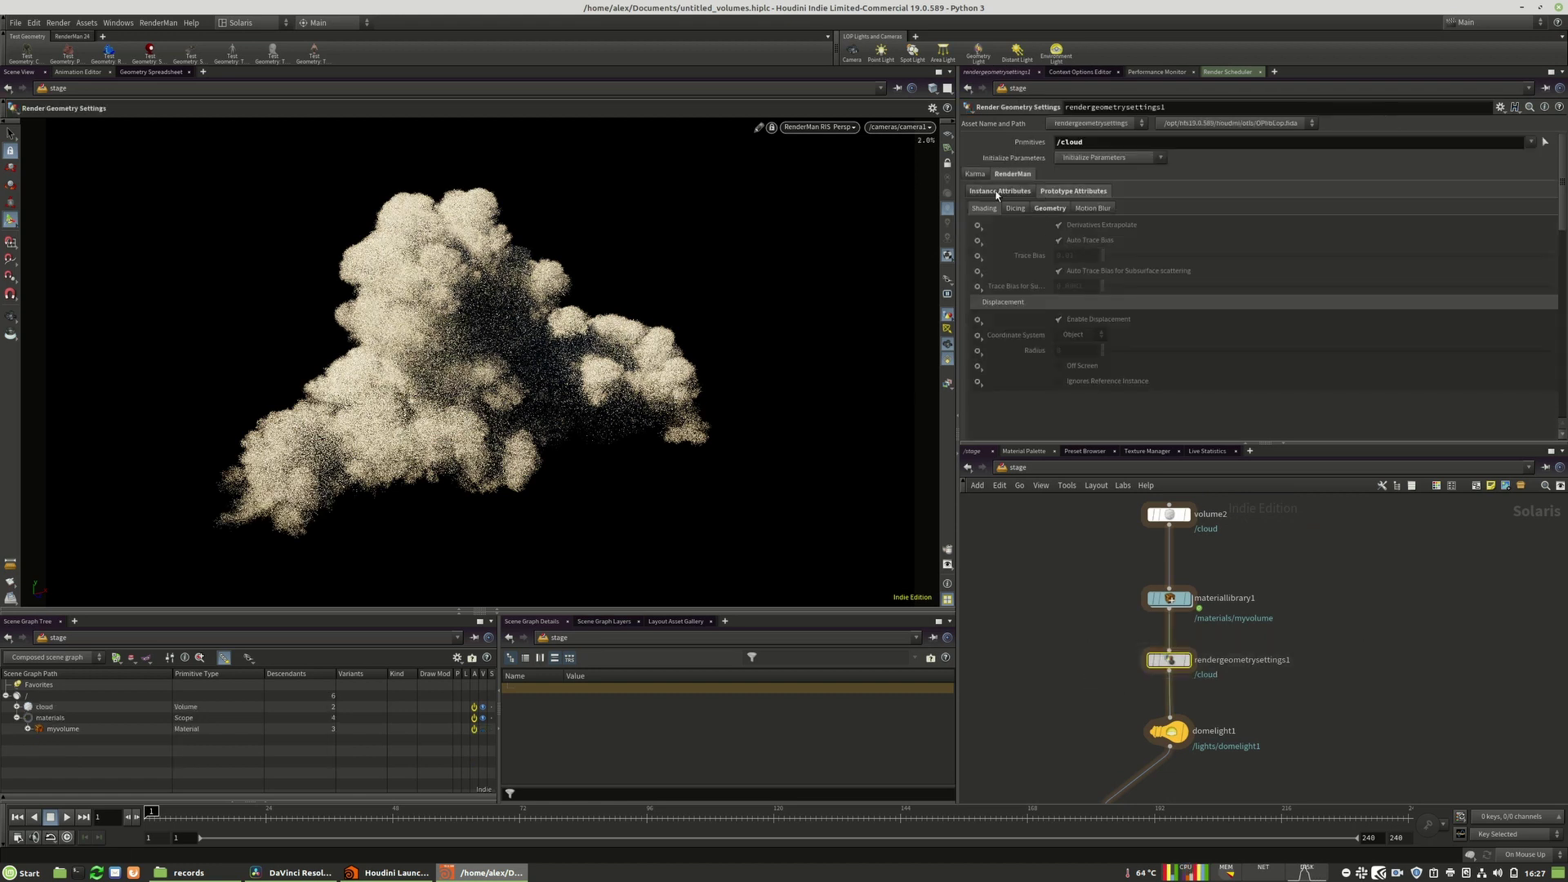
scroll(1082, 247, down, 3)
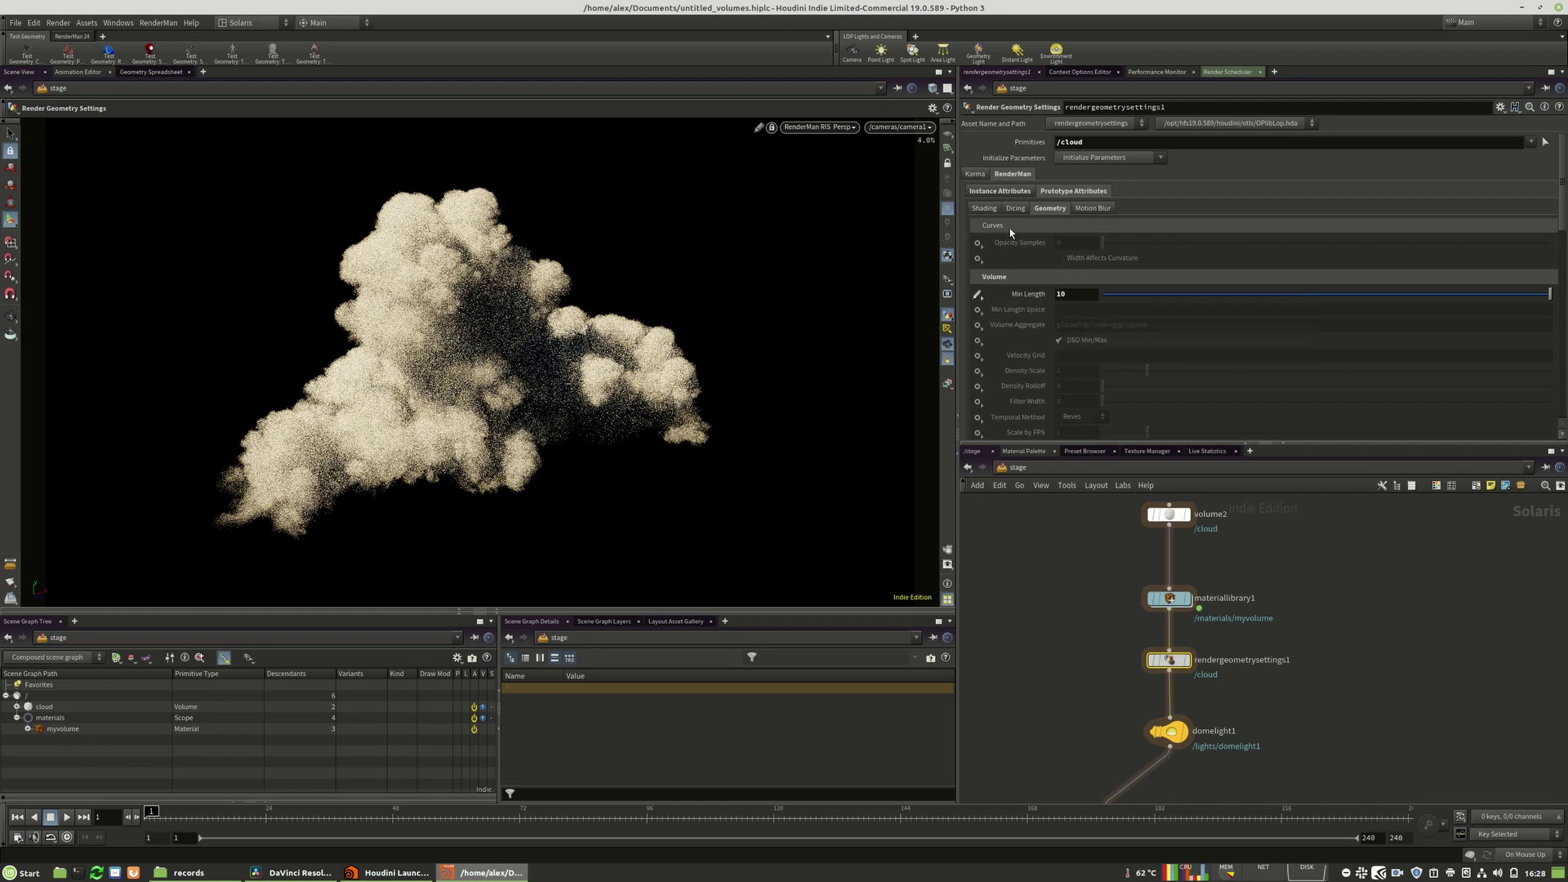
scroll(1013, 229, up, 3)
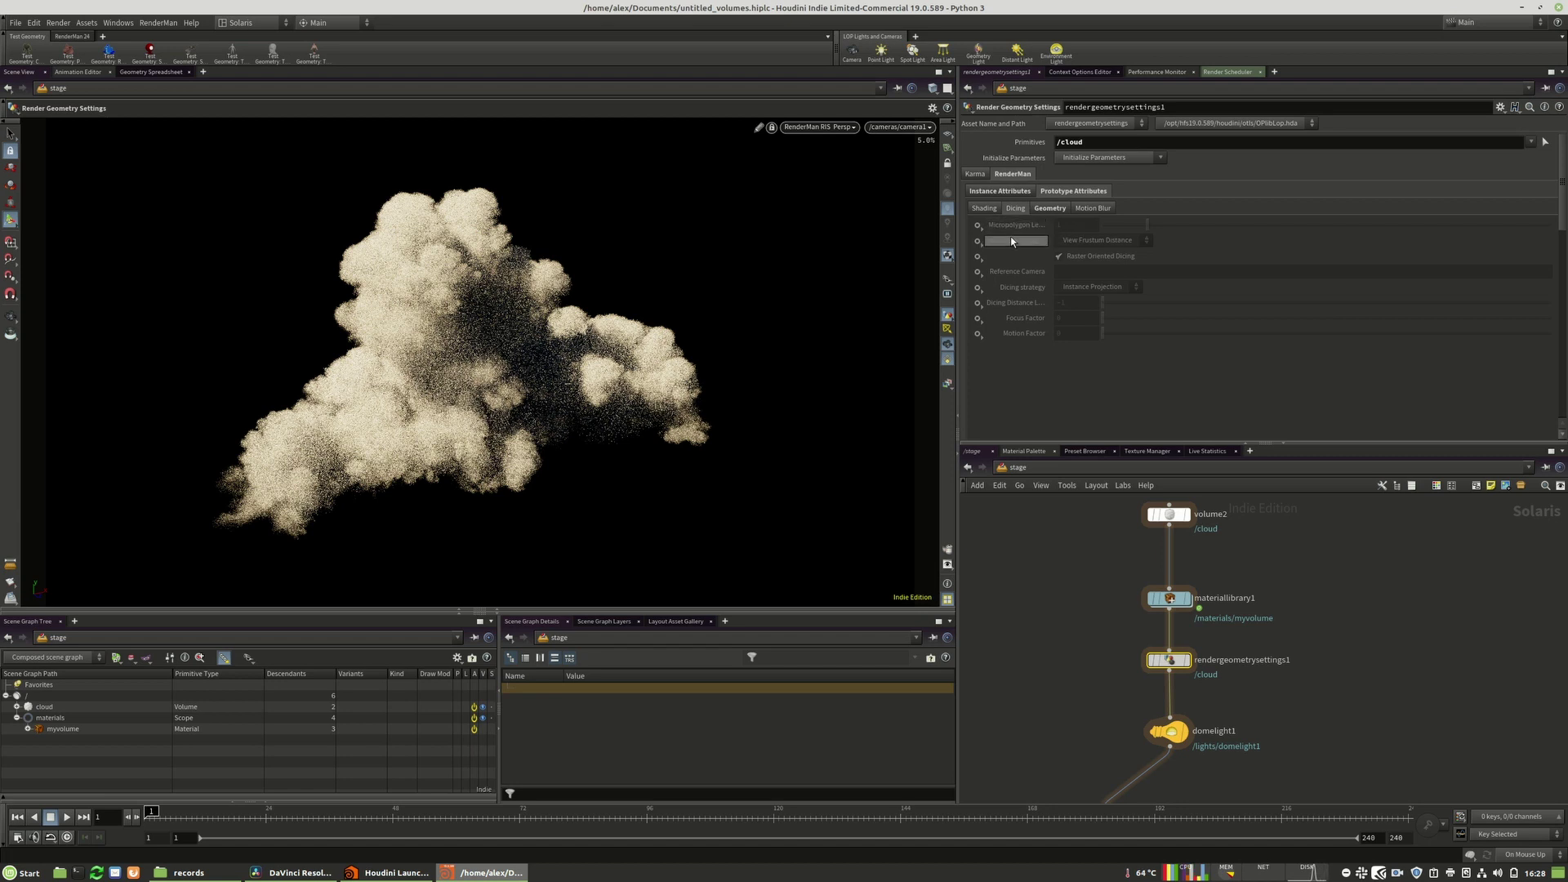
scroll(1066, 215, down, 3)
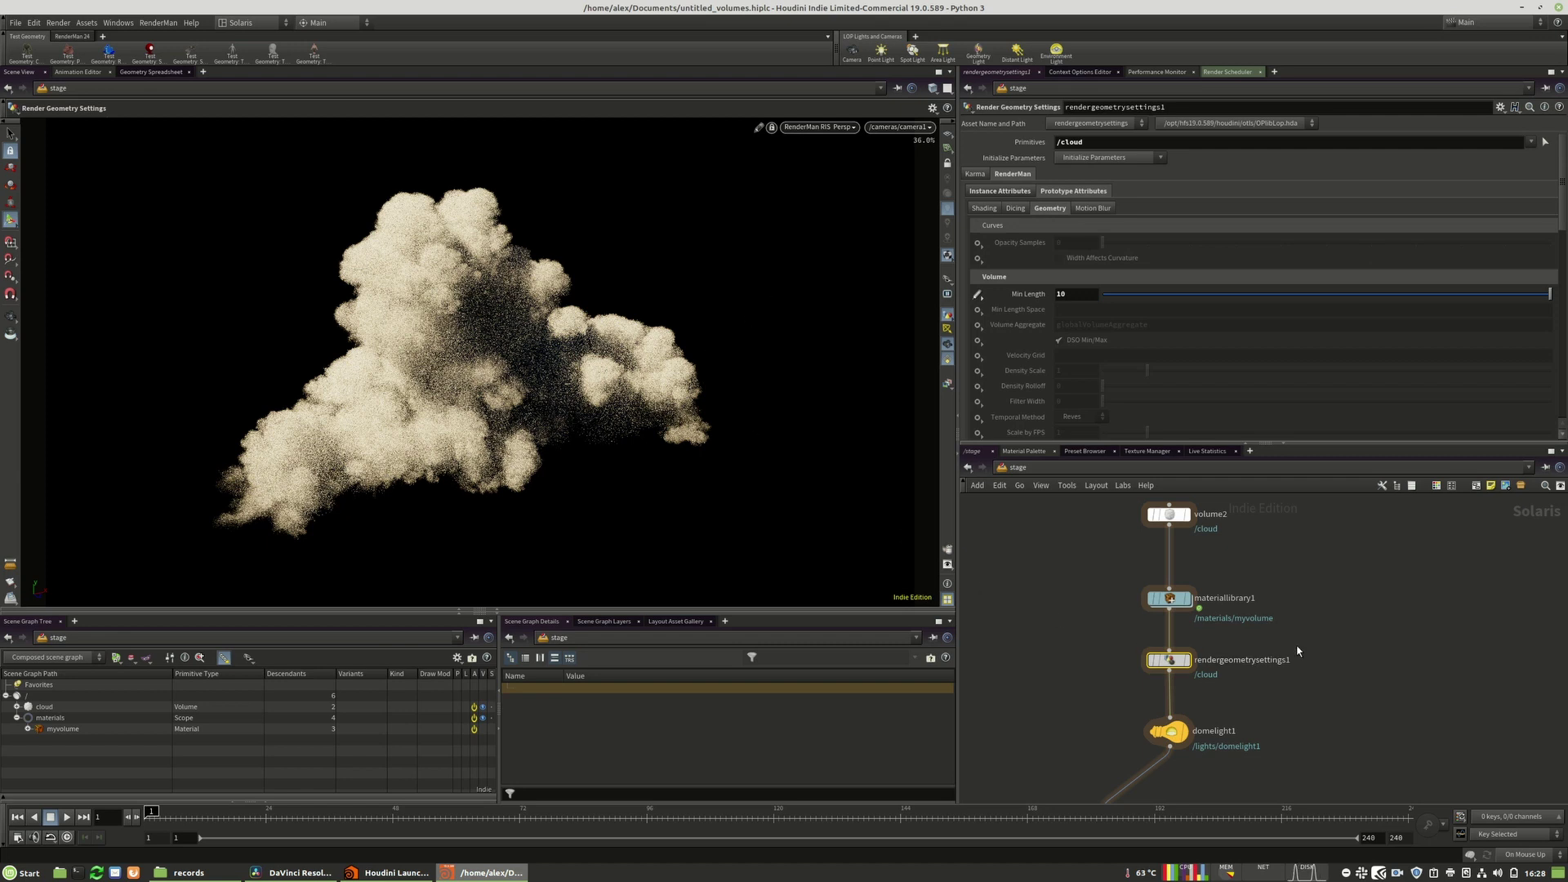
click(1260, 656)
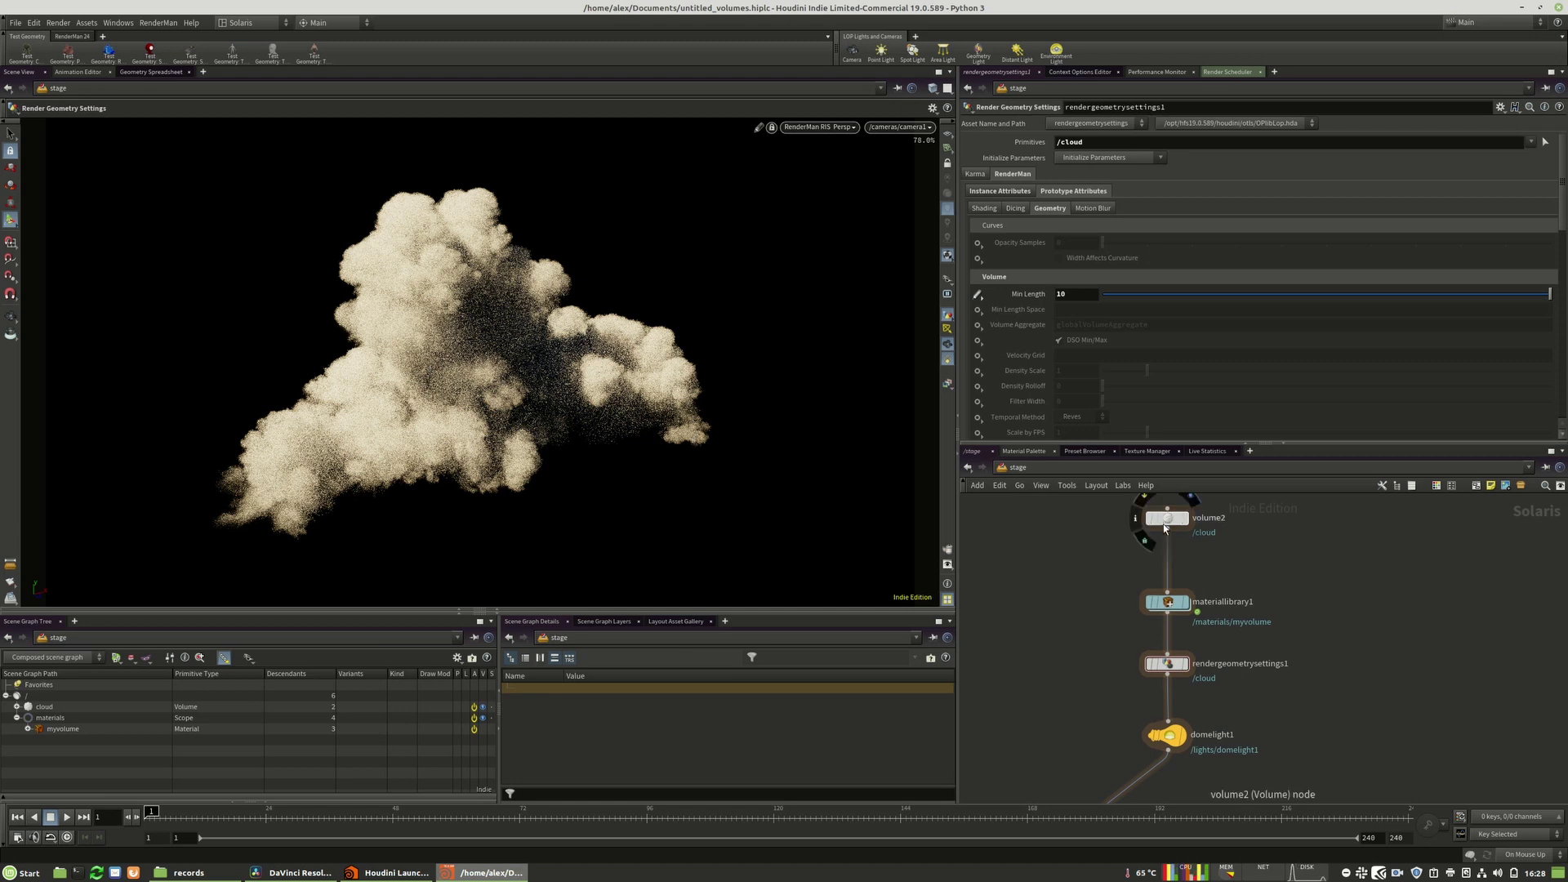
mouse_move(1163, 606)
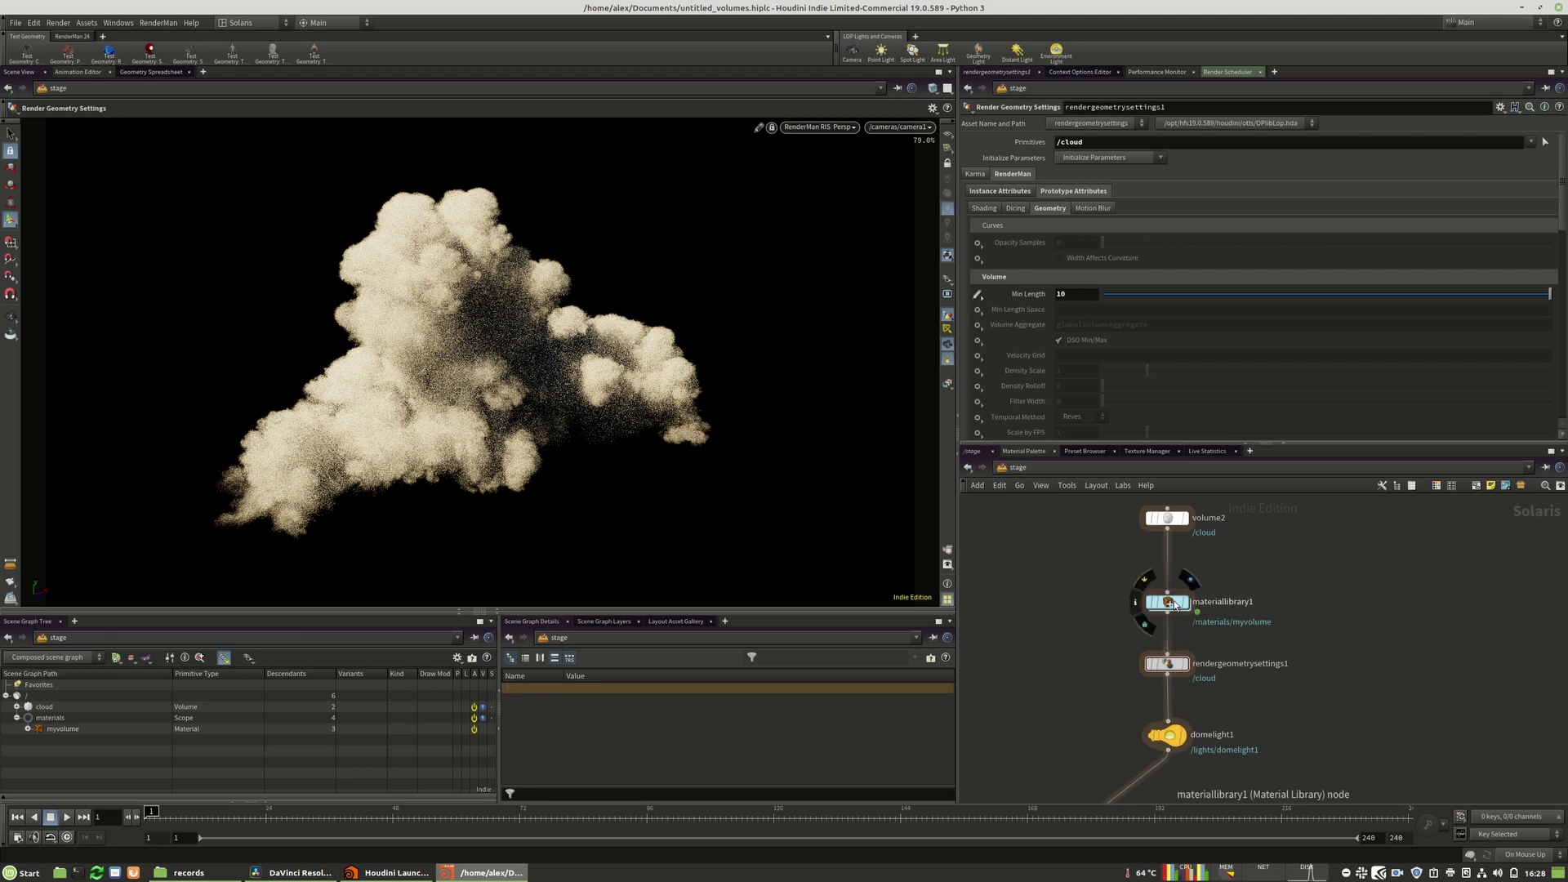
- Inside myvolume, drag pxrvolume2's Shadow Density Multiplier to 0.573, then go back up
double_click(1174, 601)
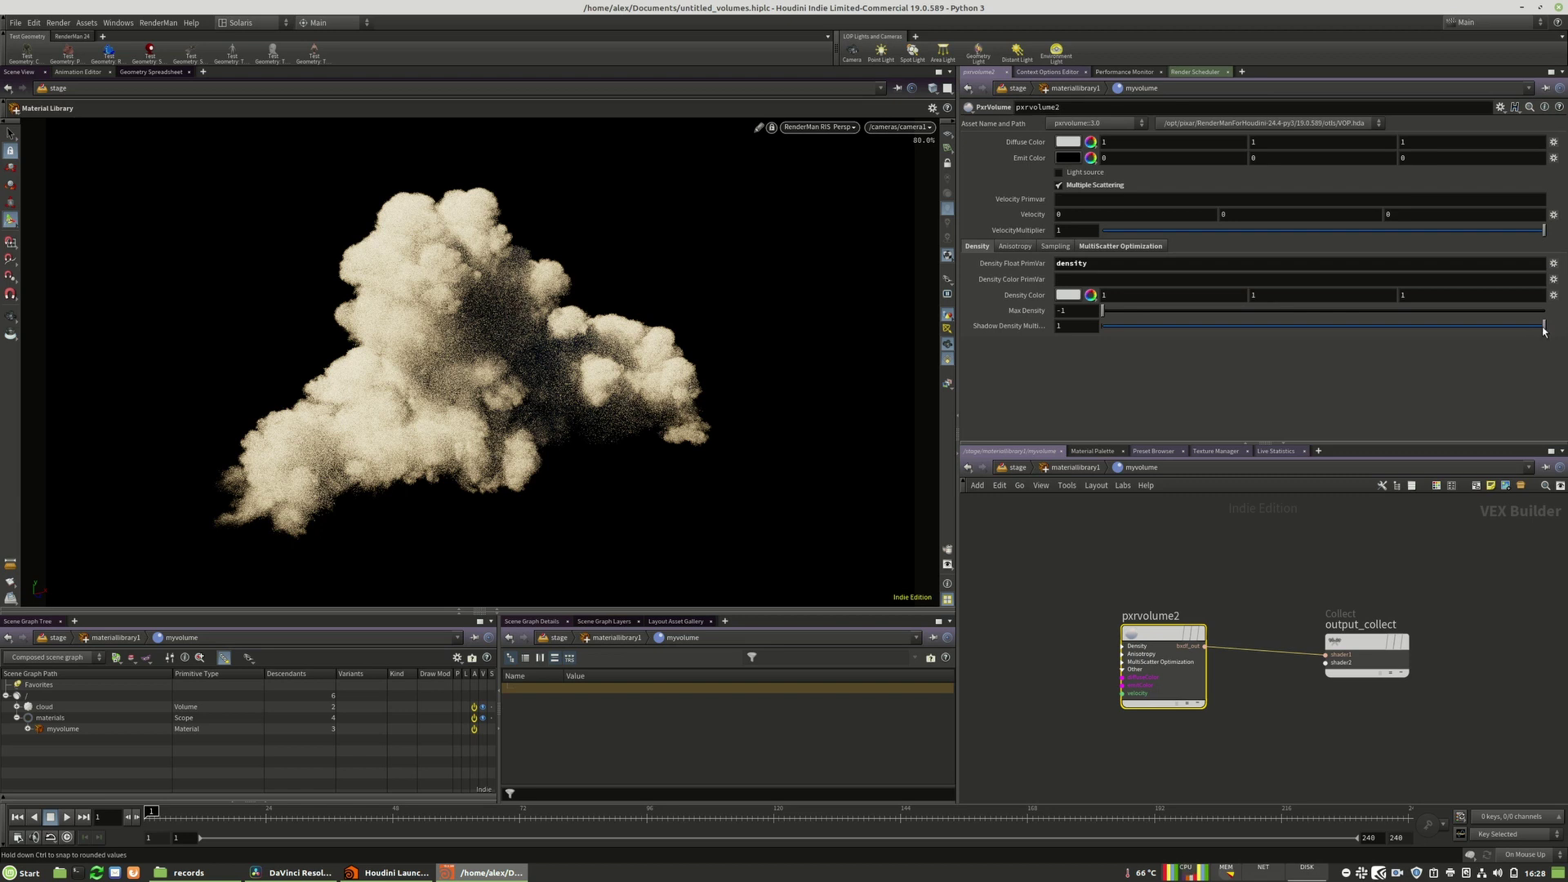
drag(1371, 327, 1355, 326)
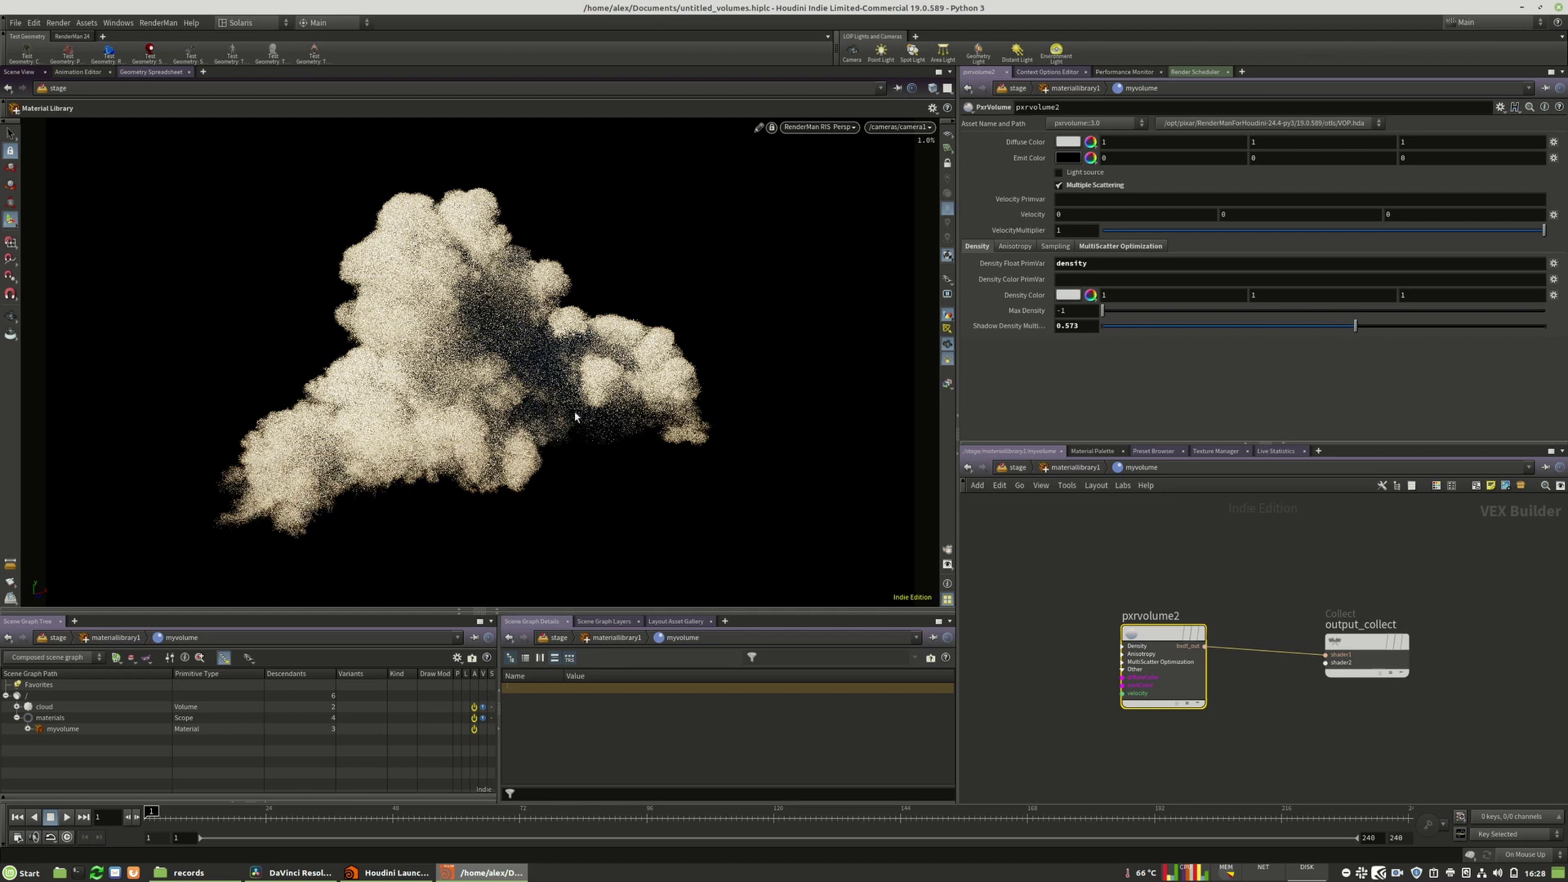
click(1075, 468)
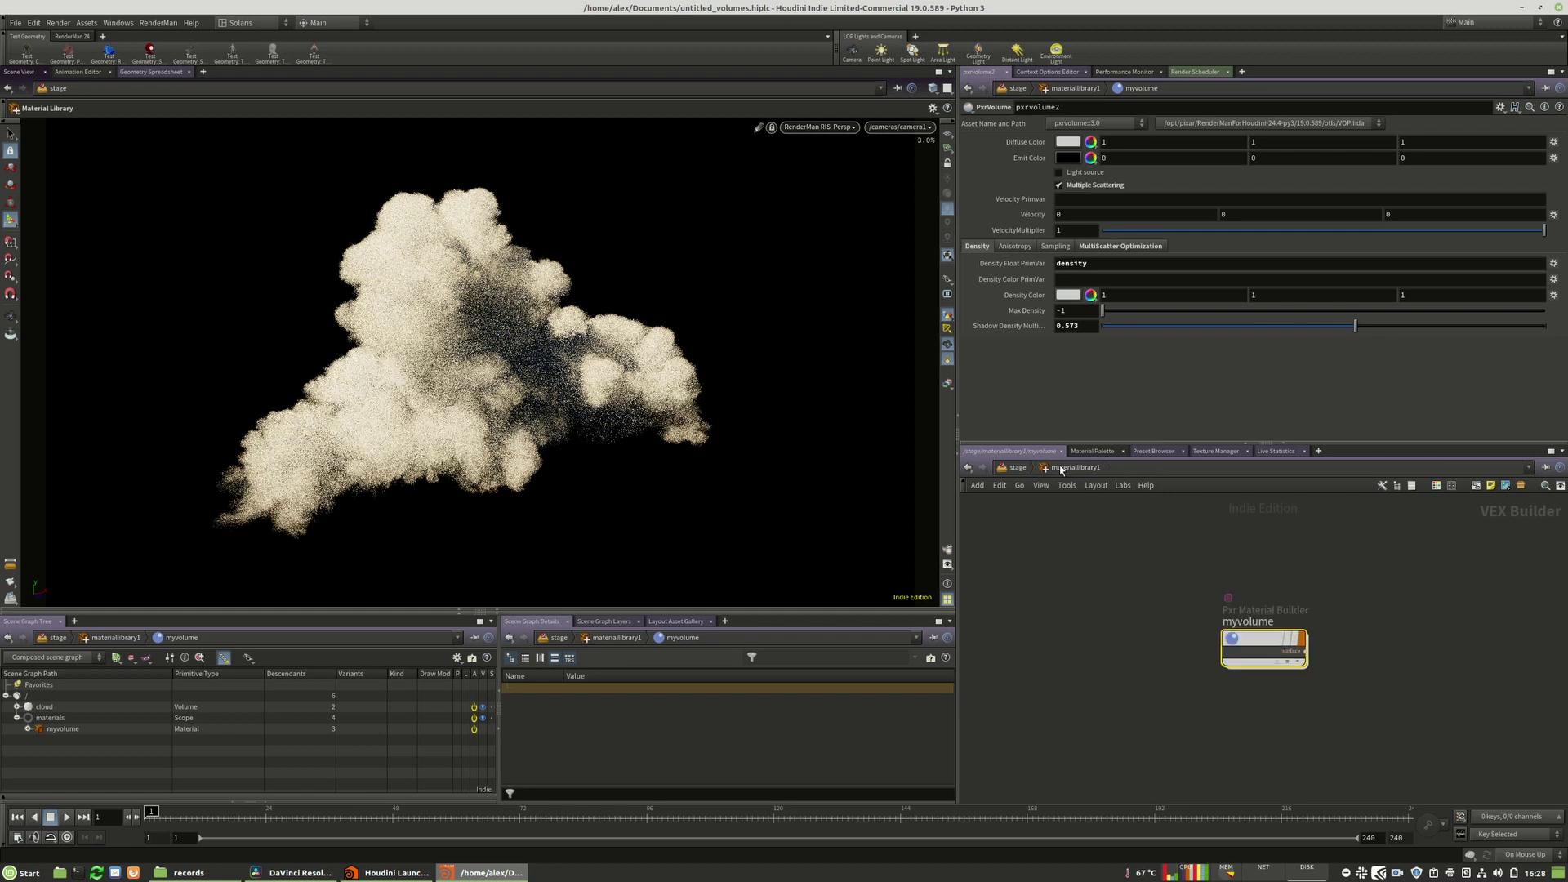
- On rendergeometrysettings1, try Max Diffuse Depth 8 and 4, settling on 5
click(1012, 469)
click(1167, 664)
click(998, 190)
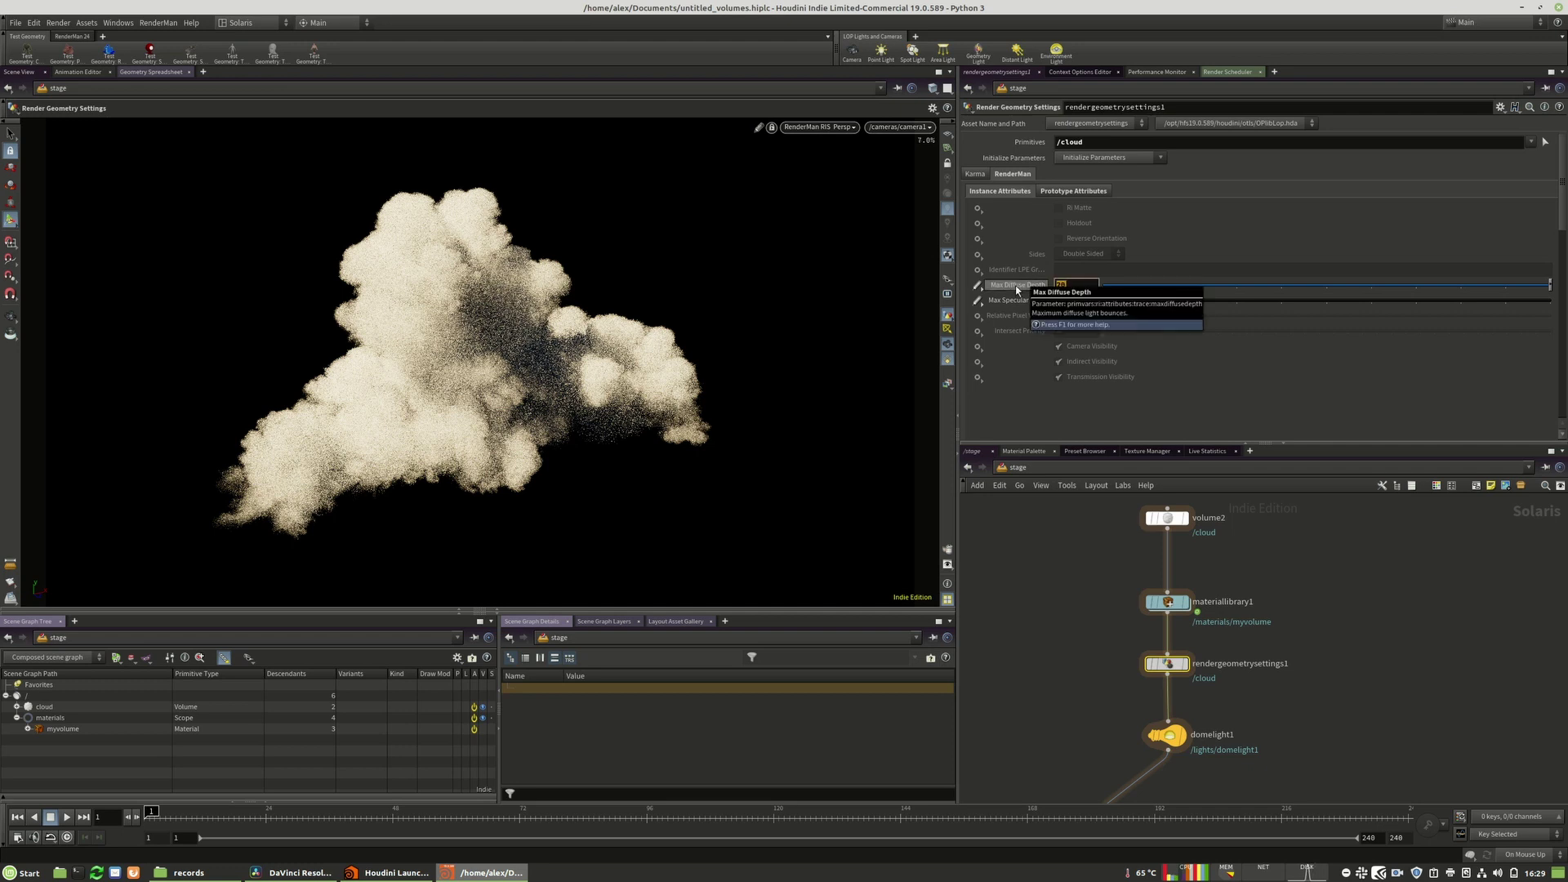
click(1074, 287)
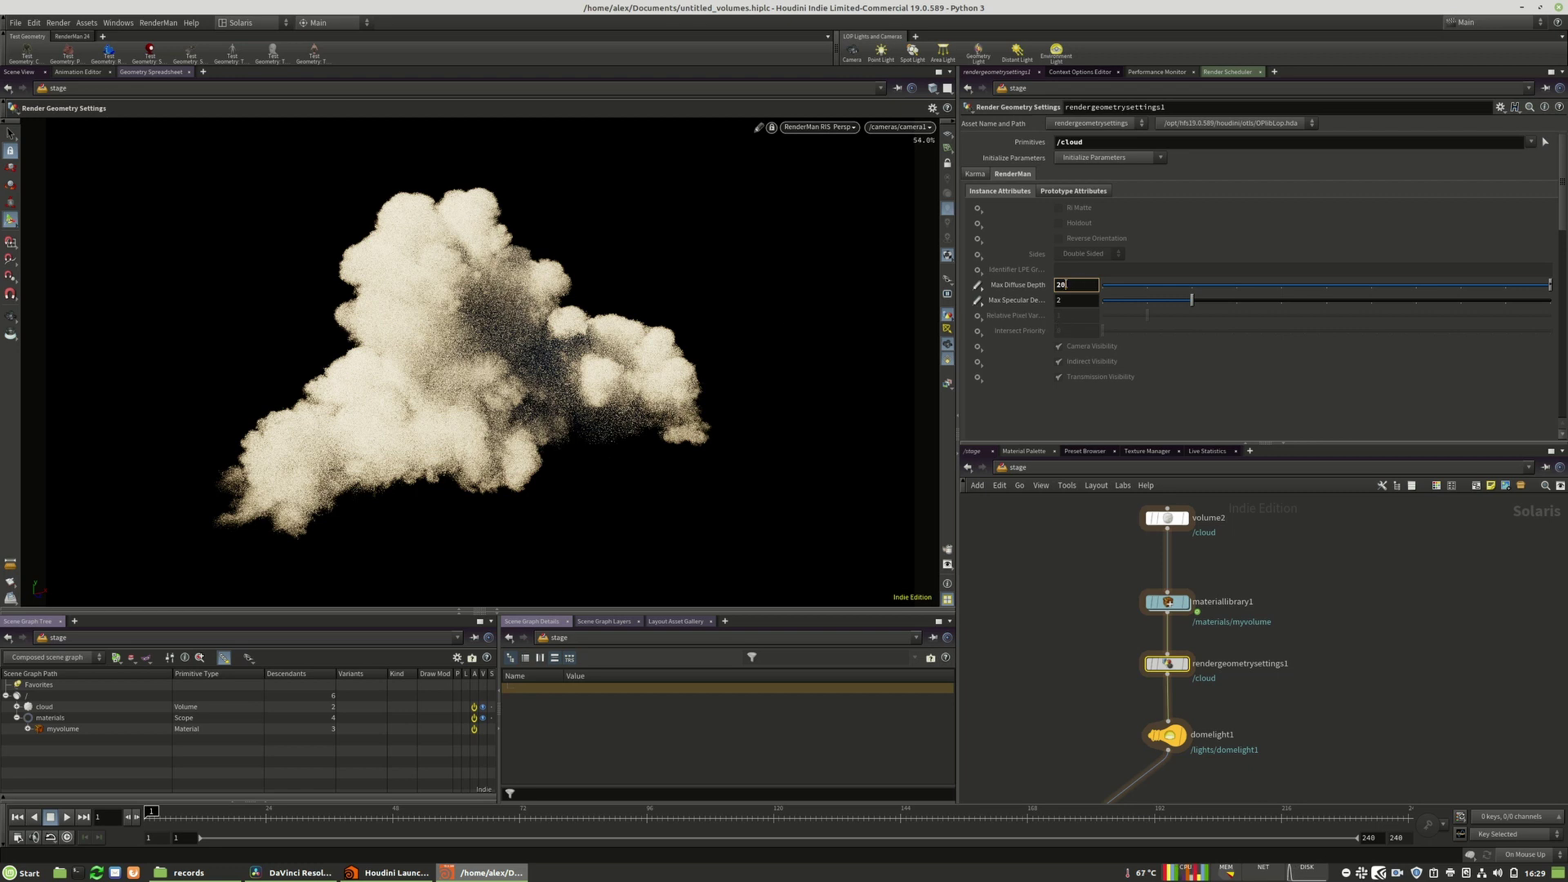
text(8)
key(Return)
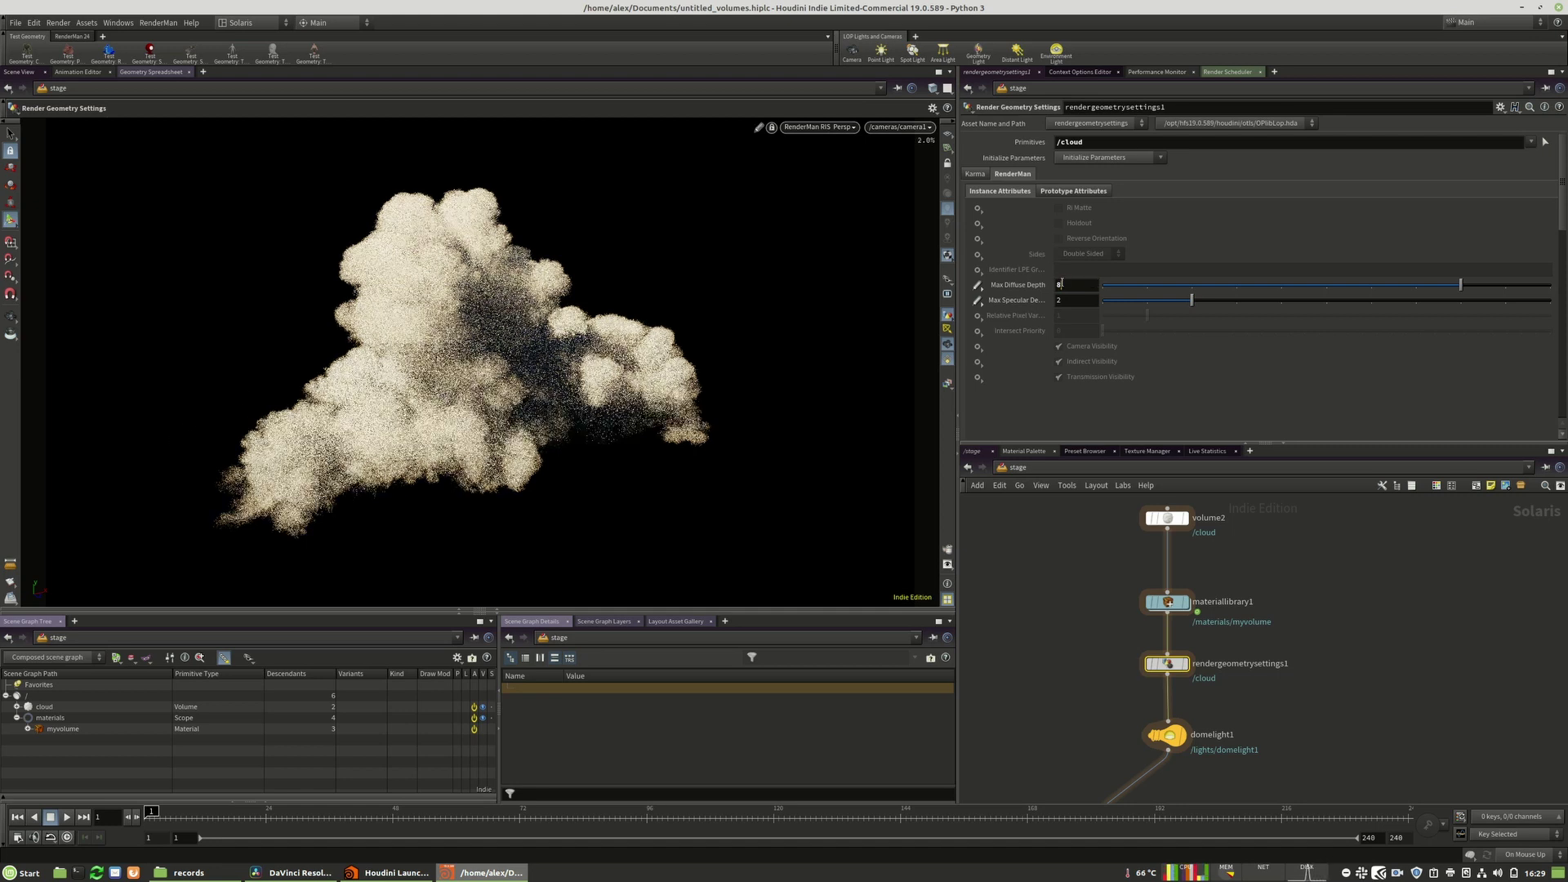
text(4)
key(Return)
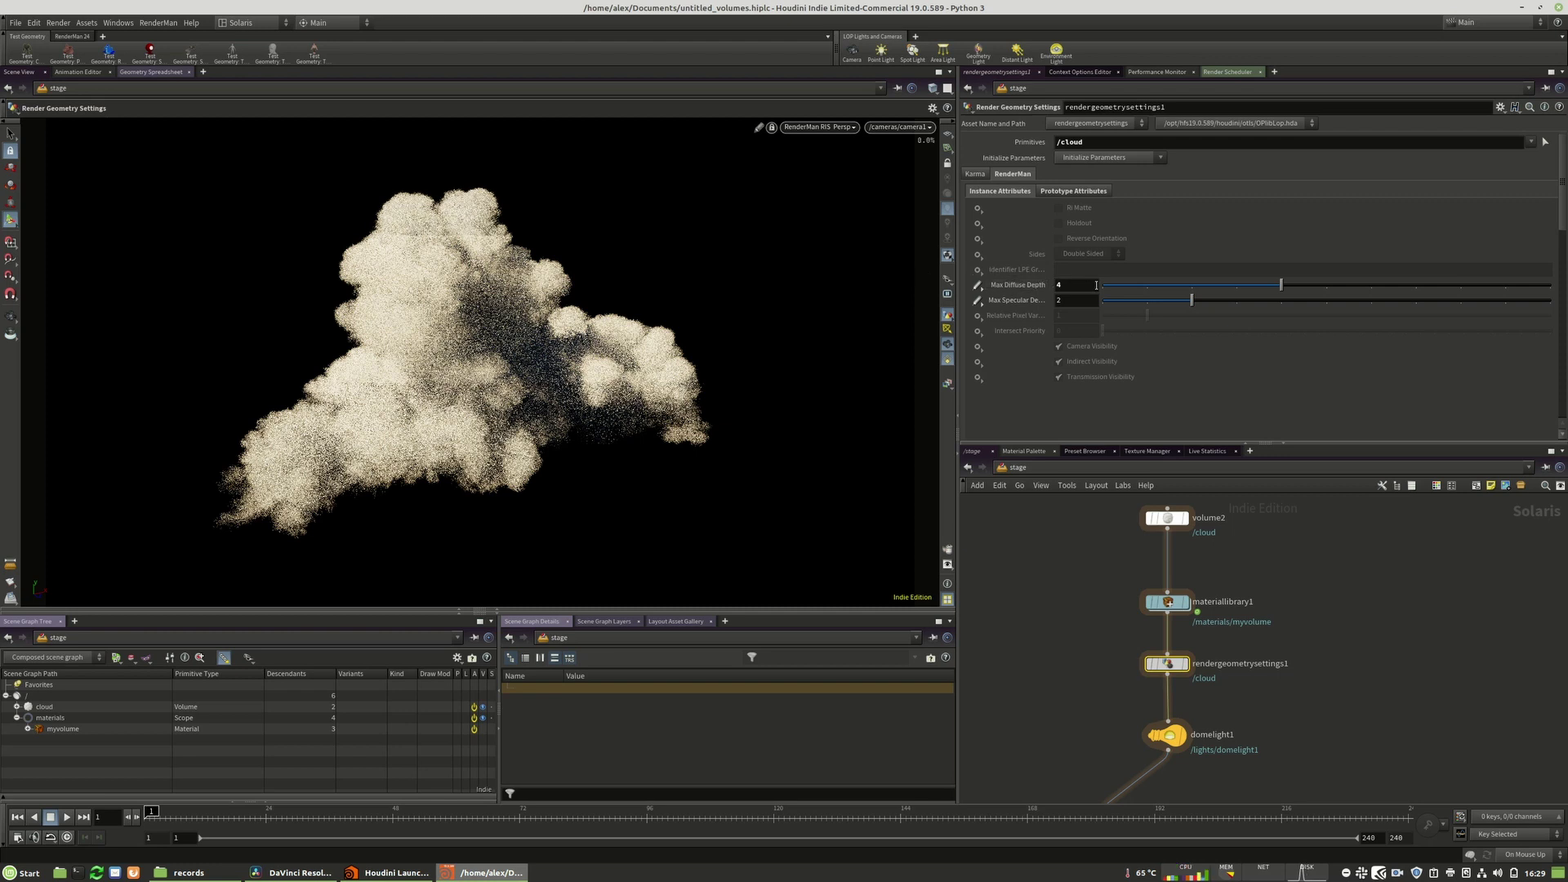
text(5)
key(Return)
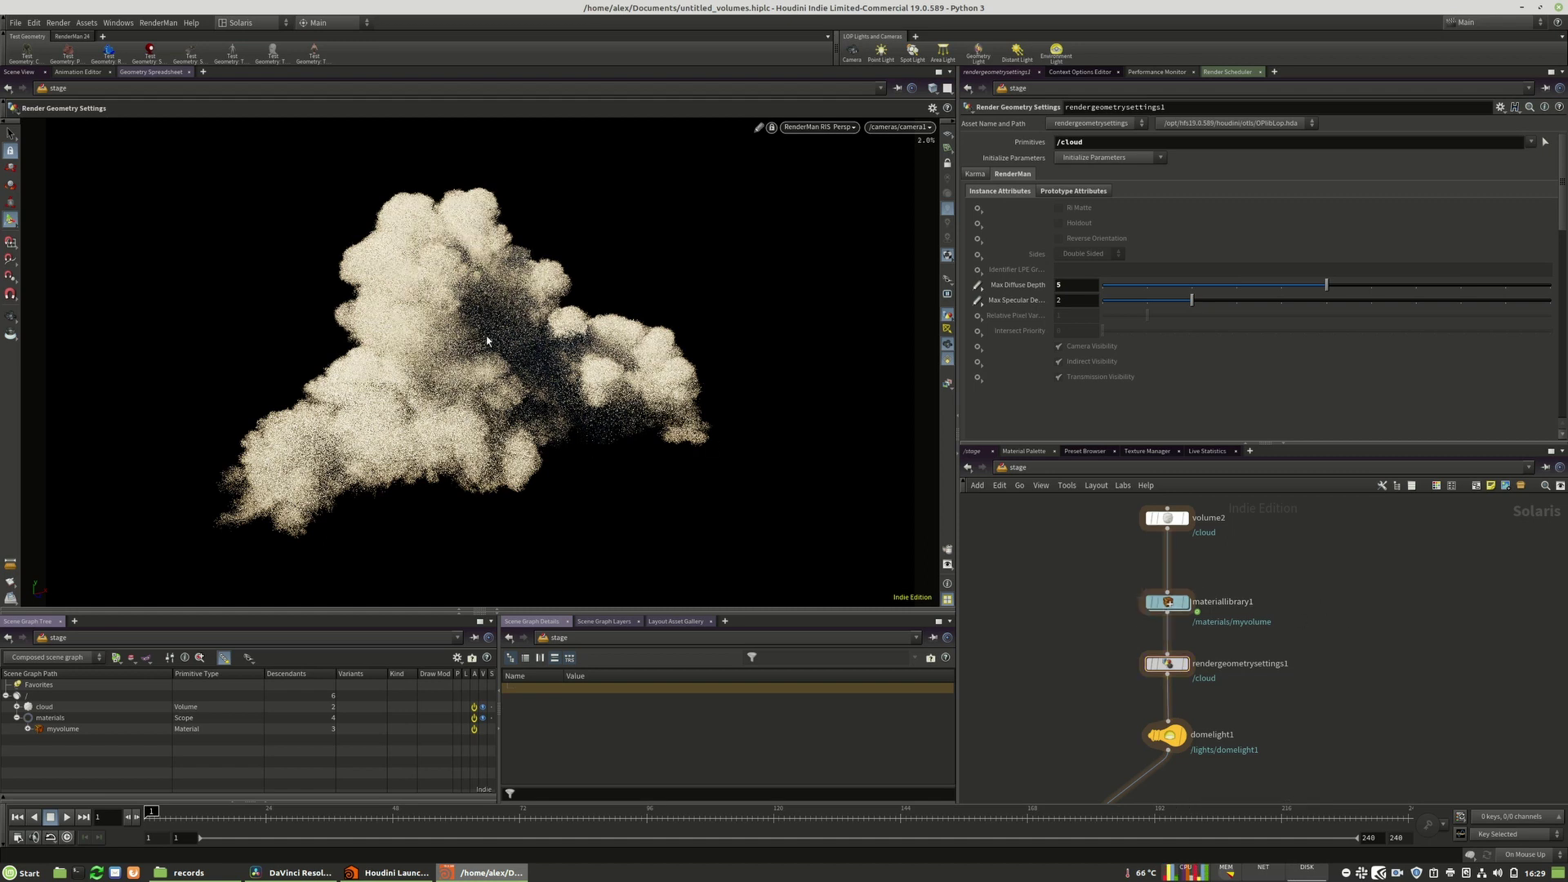
- Experiment with pxrvolume2's Shadow Density Multiplier and Multiple Scattering, ending at 0.368 with scattering on
double_click(1168, 606)
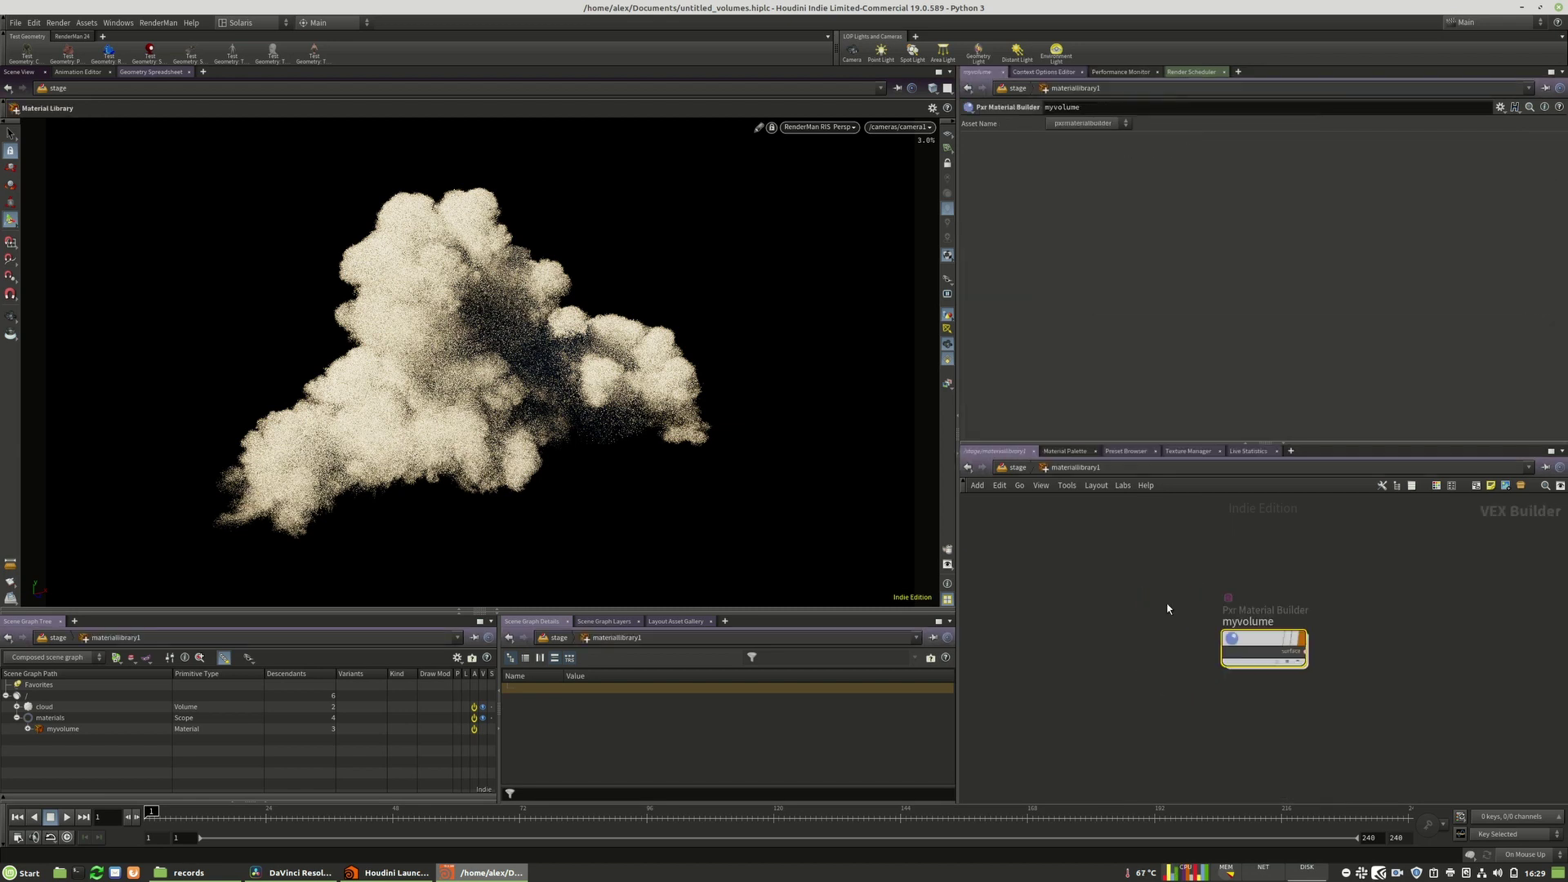
double_click(1260, 640)
click(1205, 326)
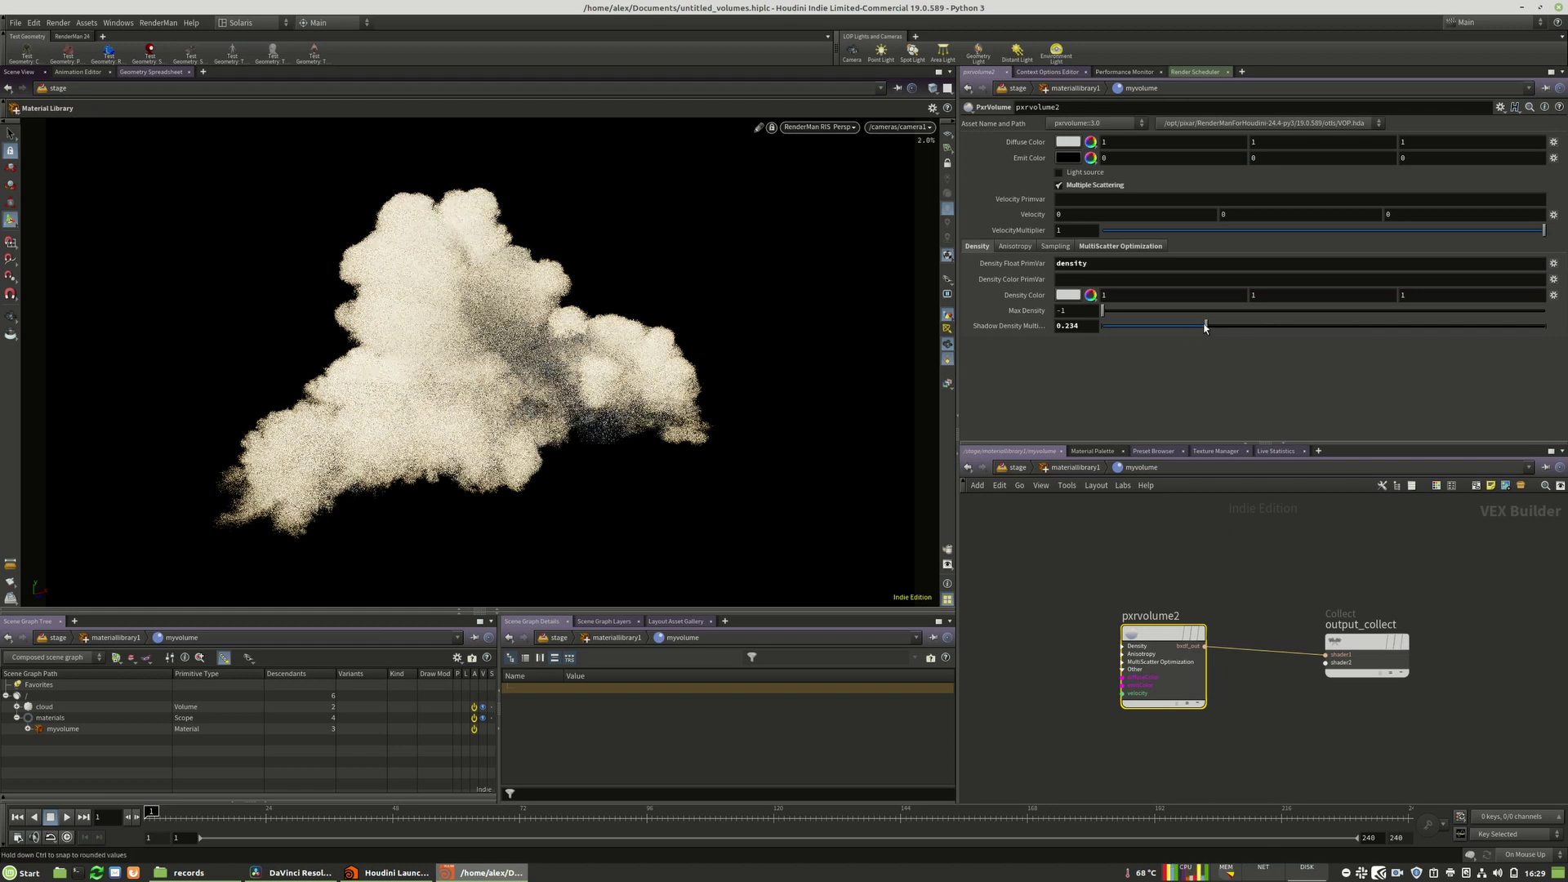
drag(1207, 330, 1219, 327)
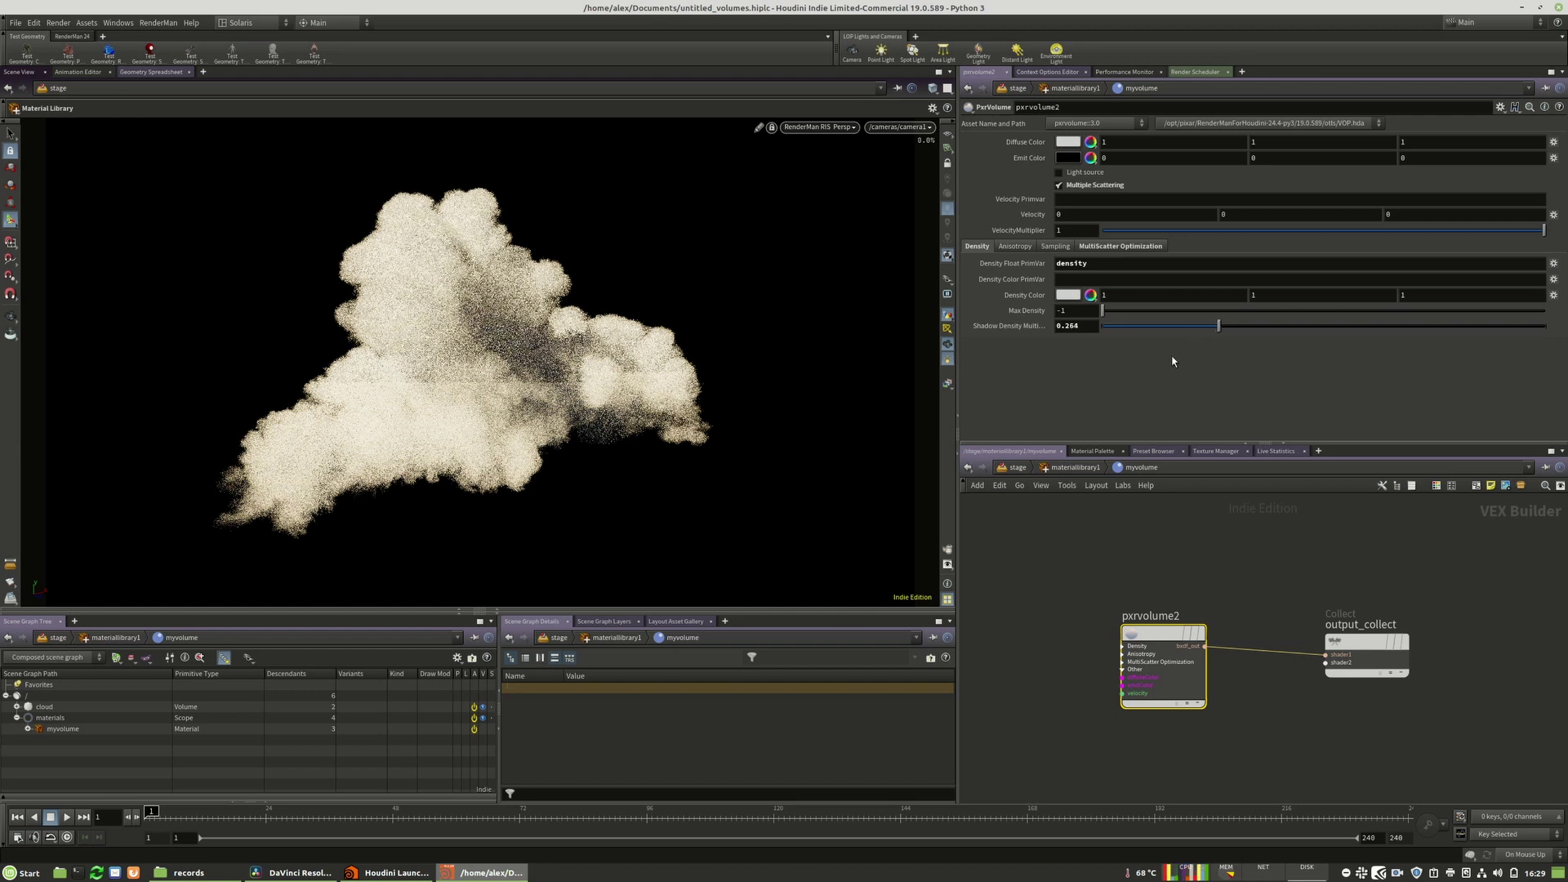
click(1065, 188)
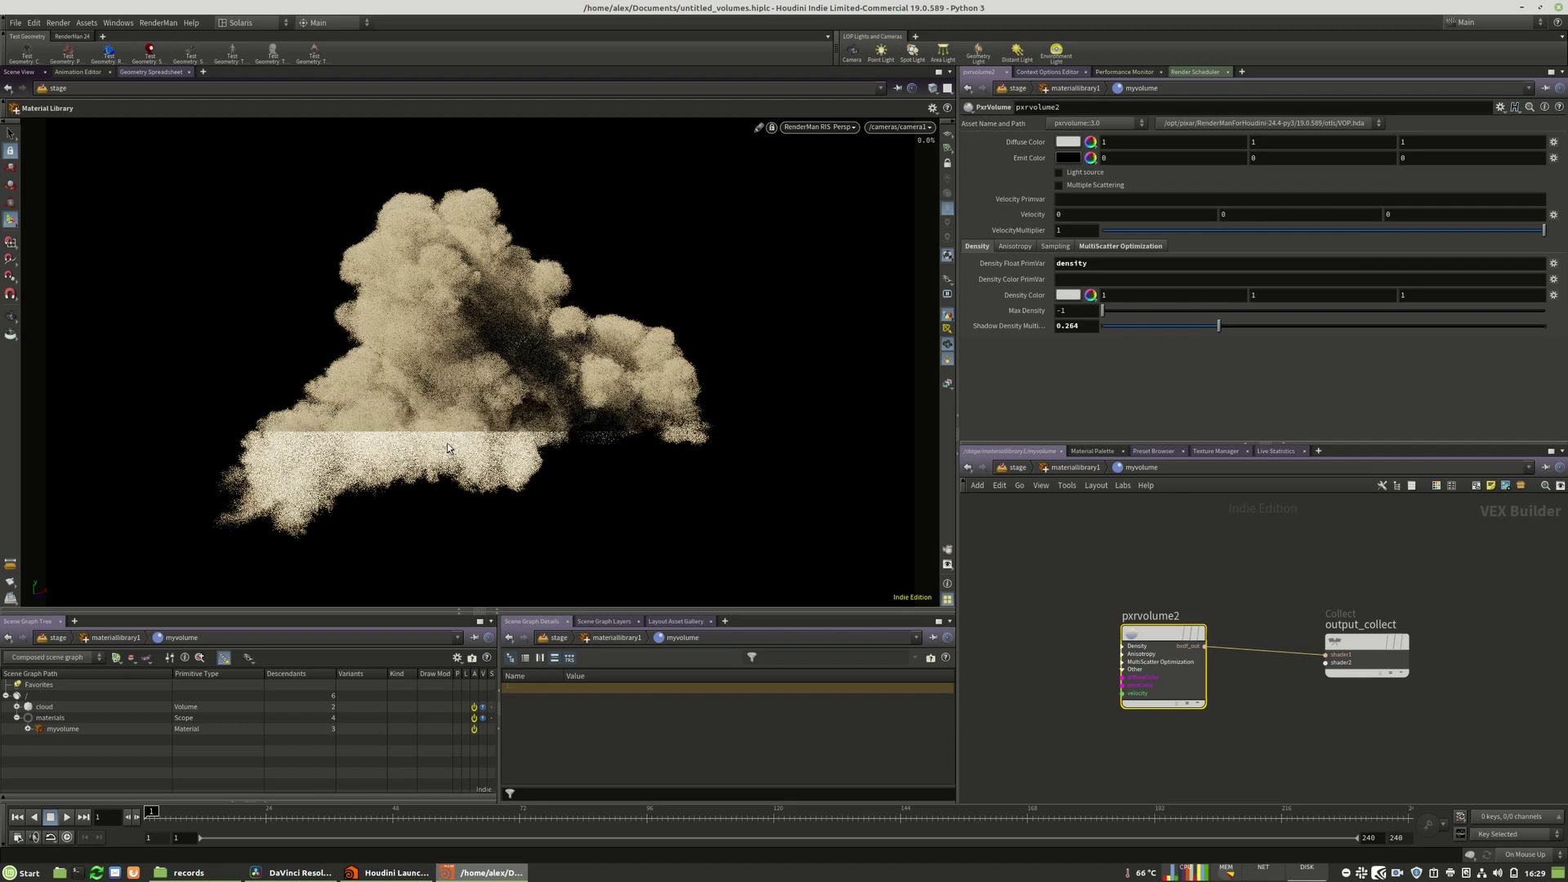
click(1132, 327)
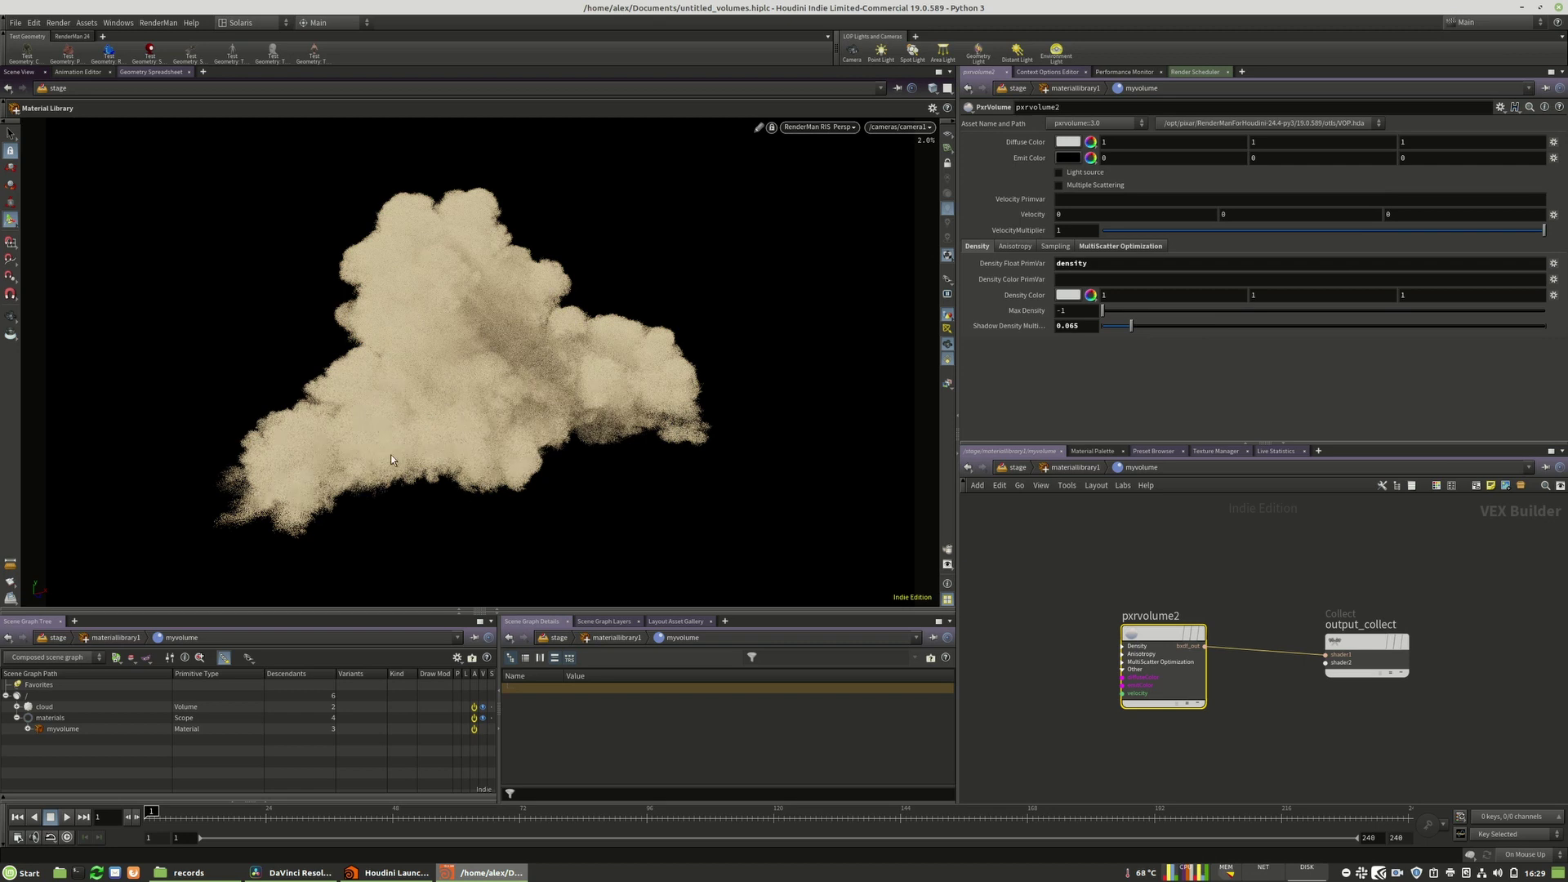
click(1186, 325)
click(1060, 185)
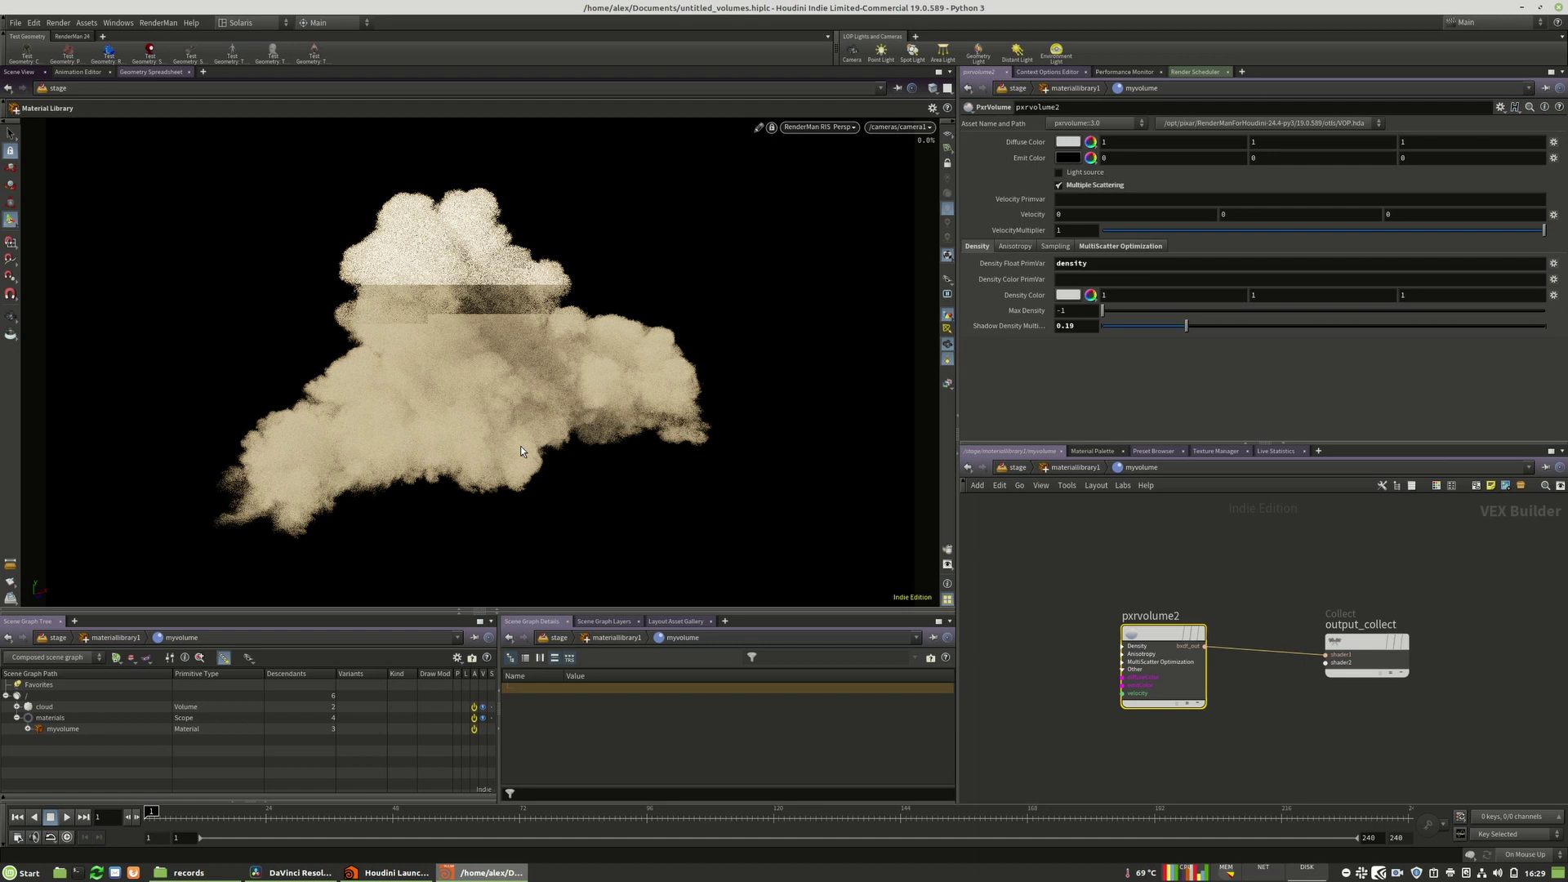
click(1265, 327)
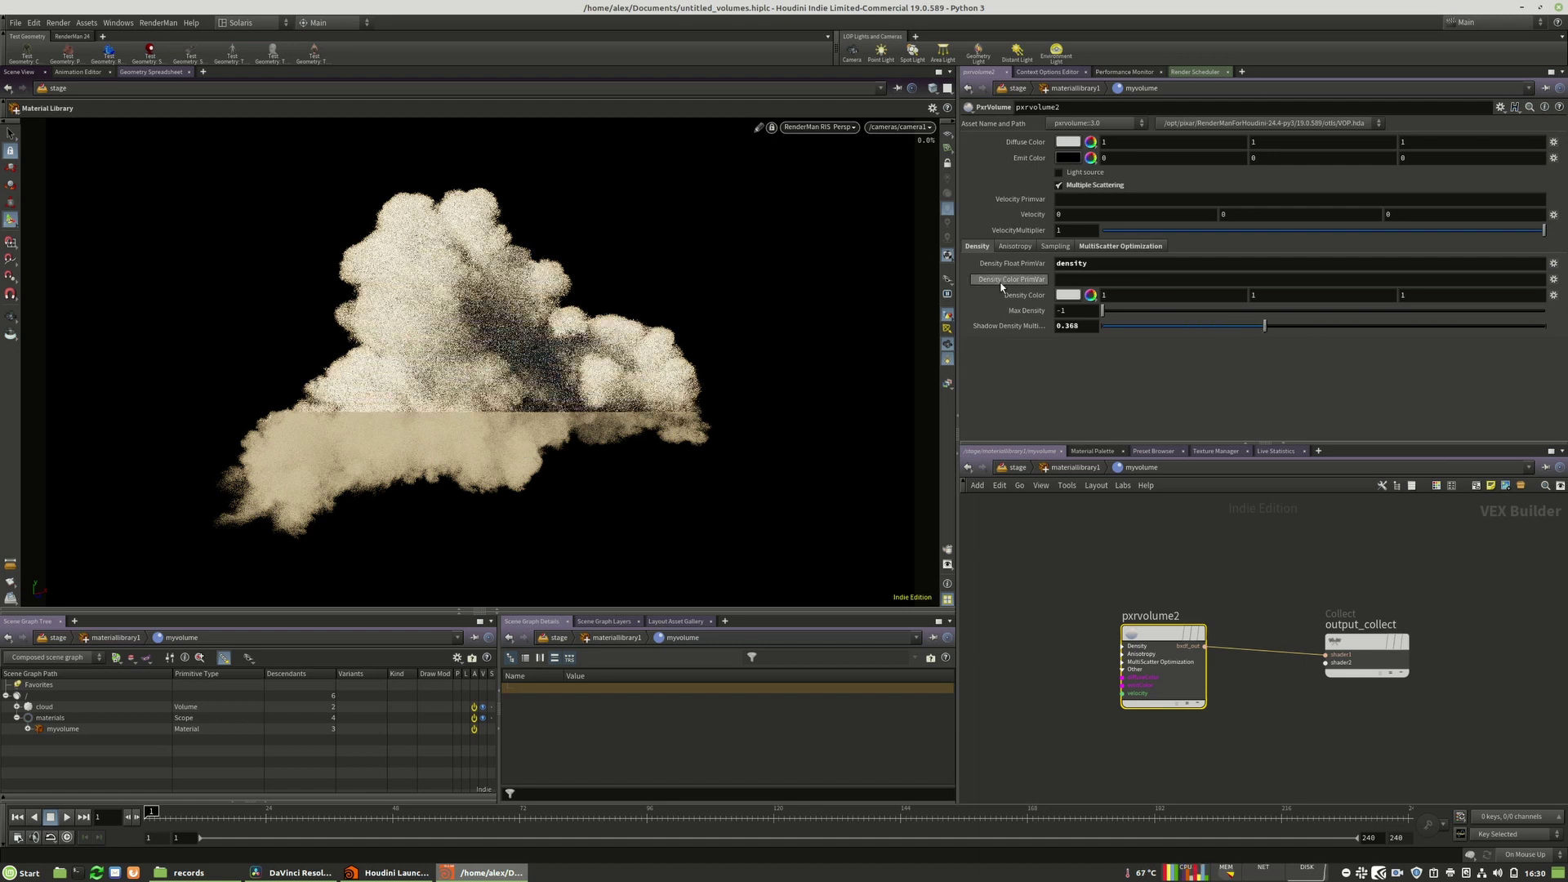
- Set the PxrVolume Max Density to 10 and go back up to the material library
click(1062, 311)
text(10)
key(Return)
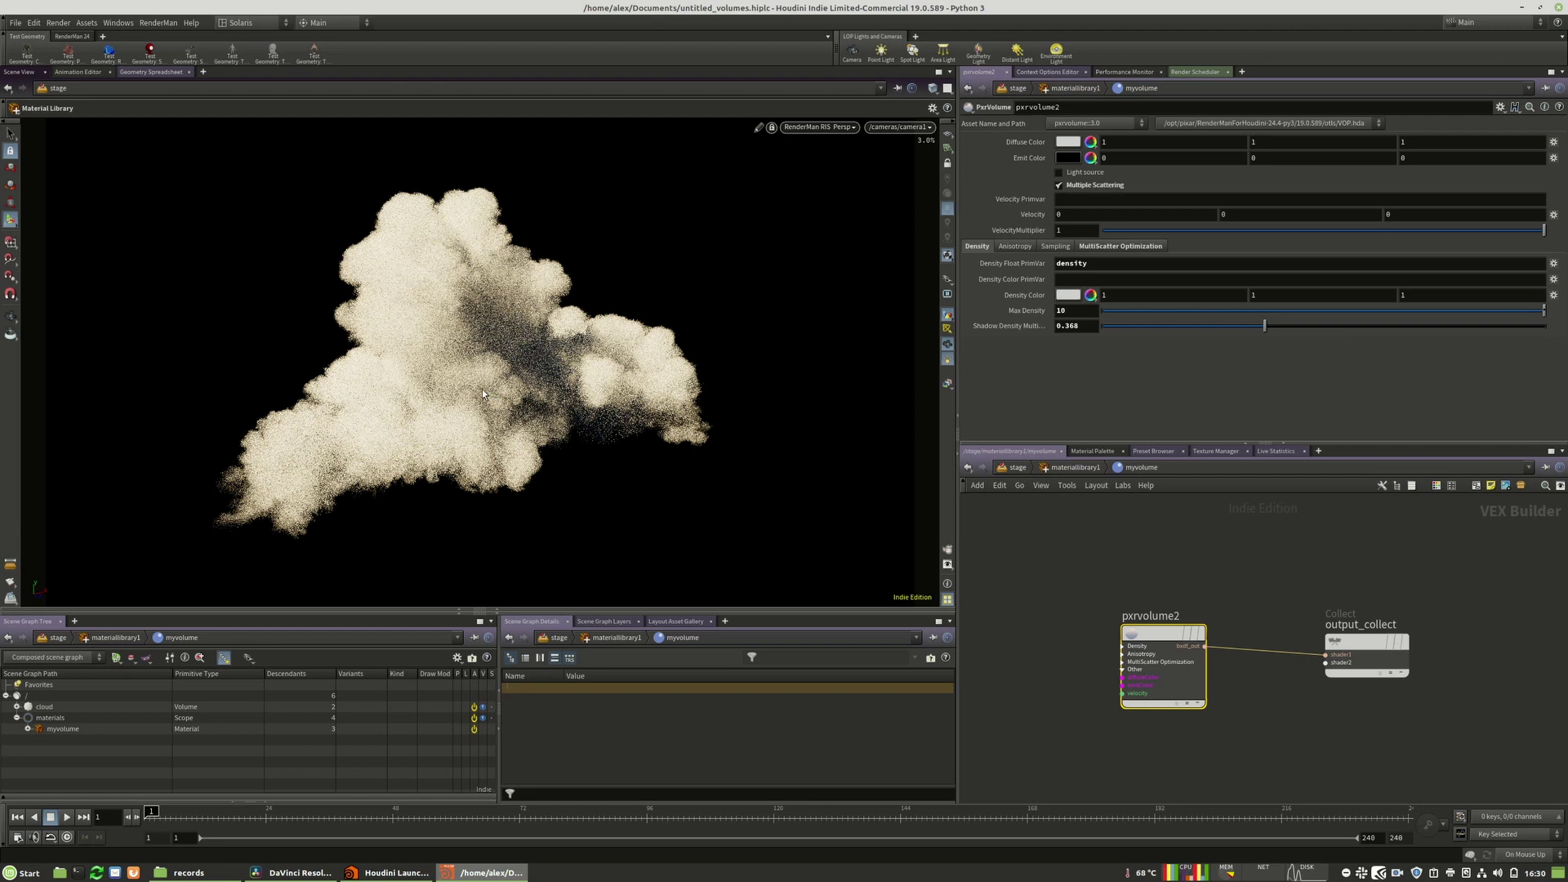
click(1065, 470)
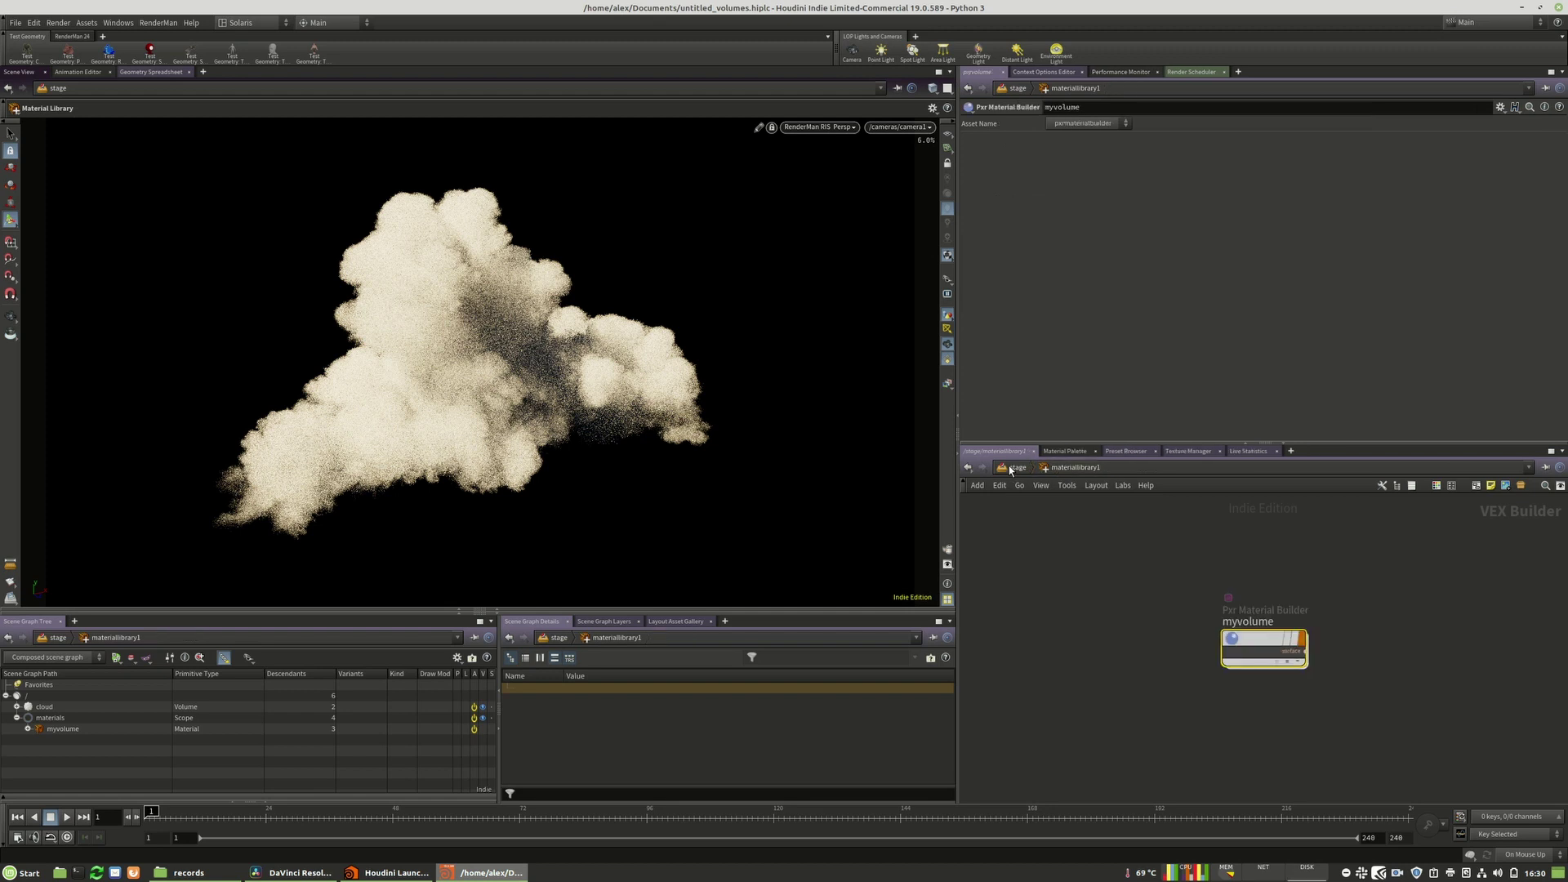
- Return to the stage network and scroll hdprman1's parameters to Aggregate Volumes
click(1013, 468)
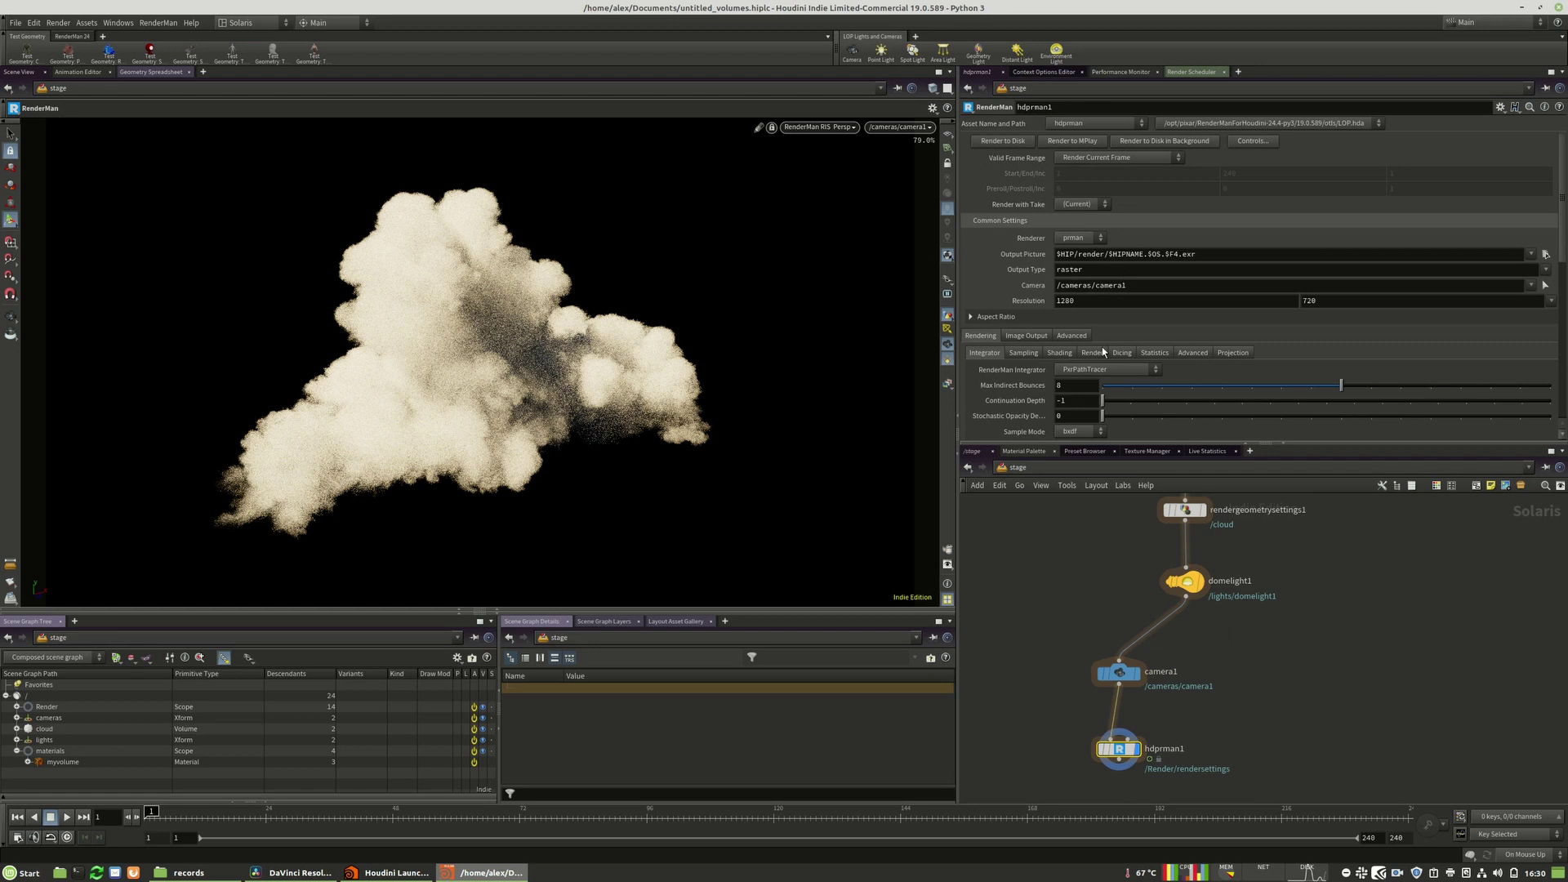
scroll(1103, 352, down, 5)
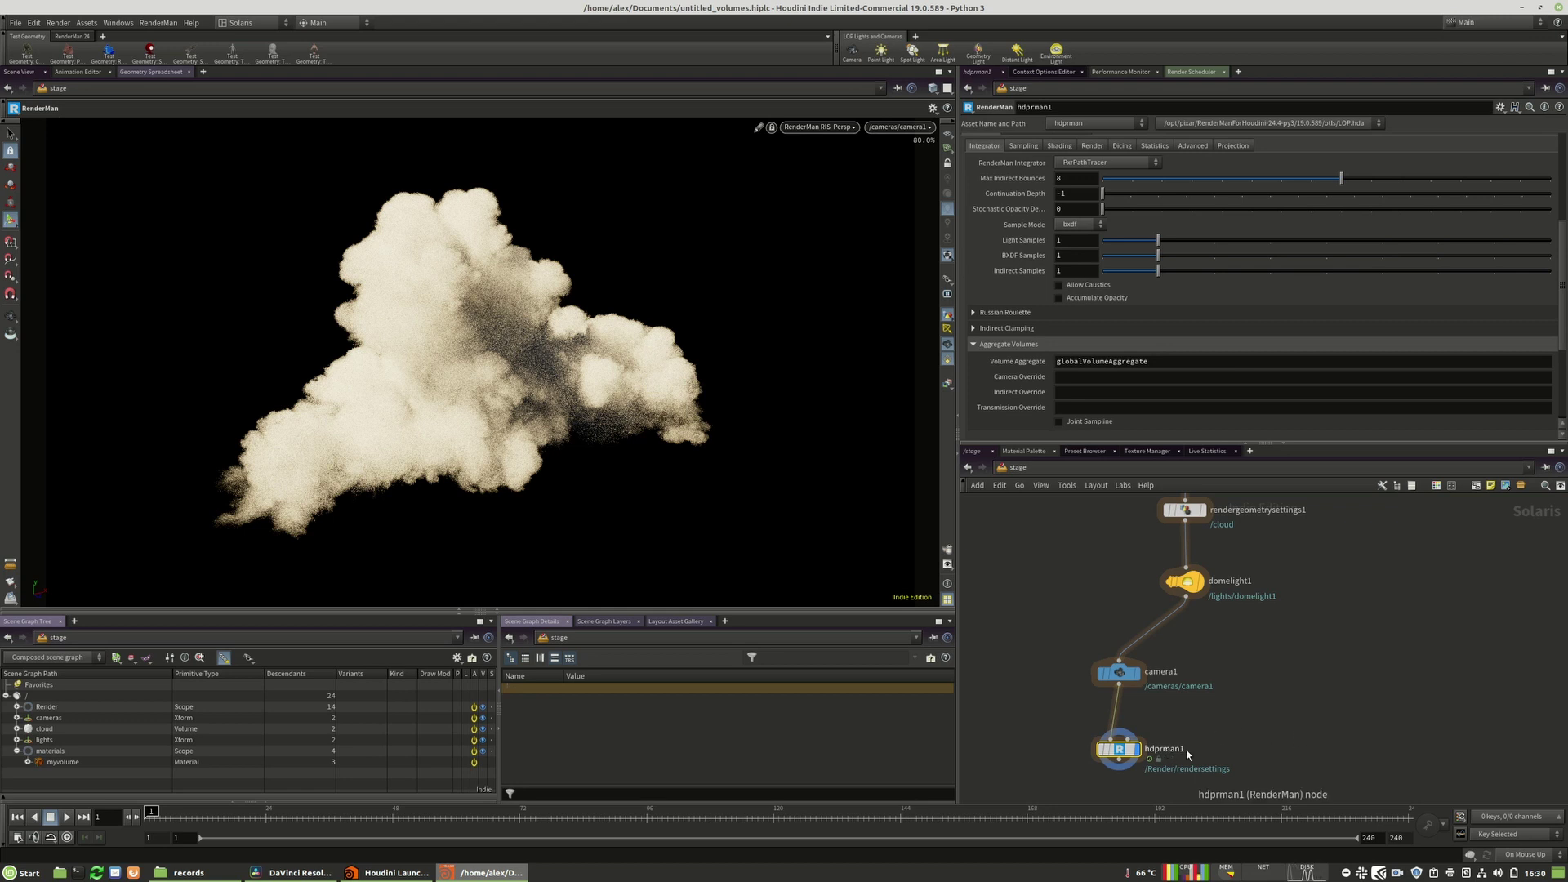
drag(1121, 751, 1121, 754)
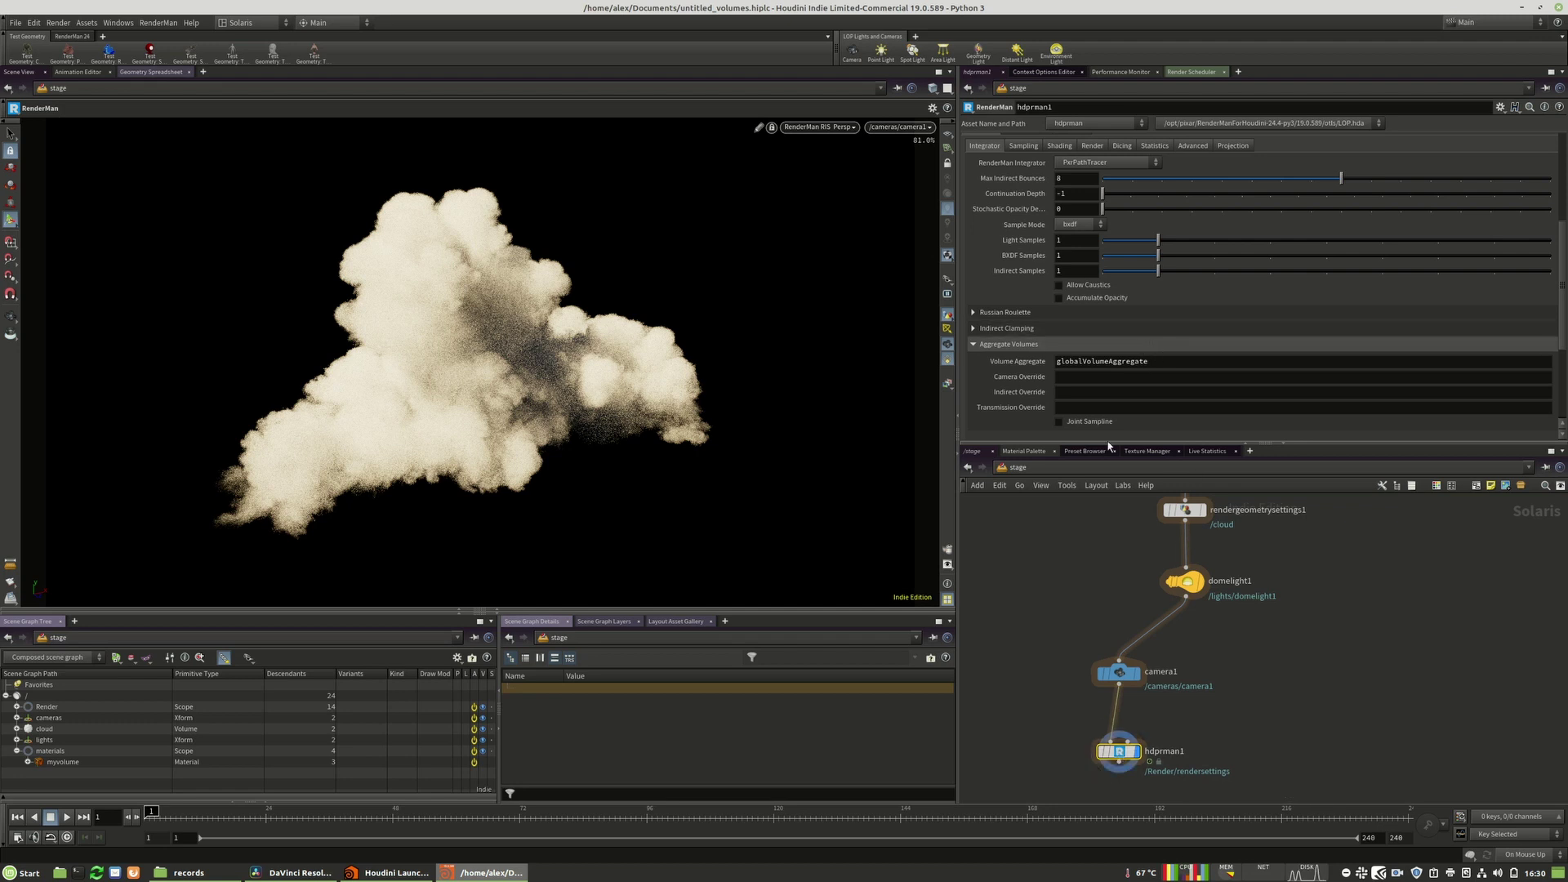
drag(1102, 365, 1053, 361)
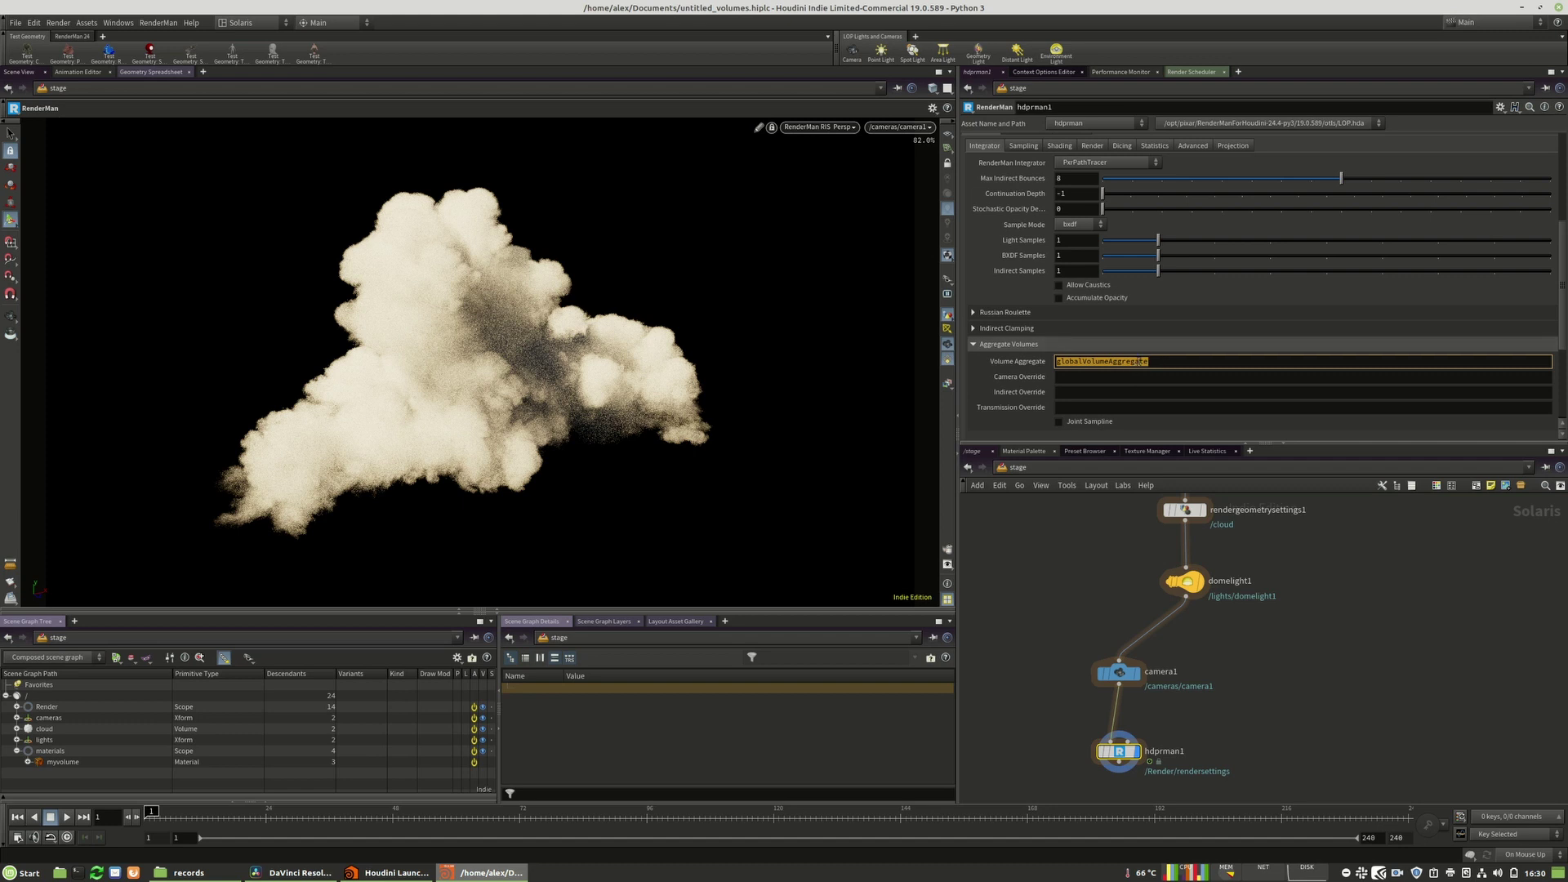
middle_drag(1323, 596, 1258, 725)
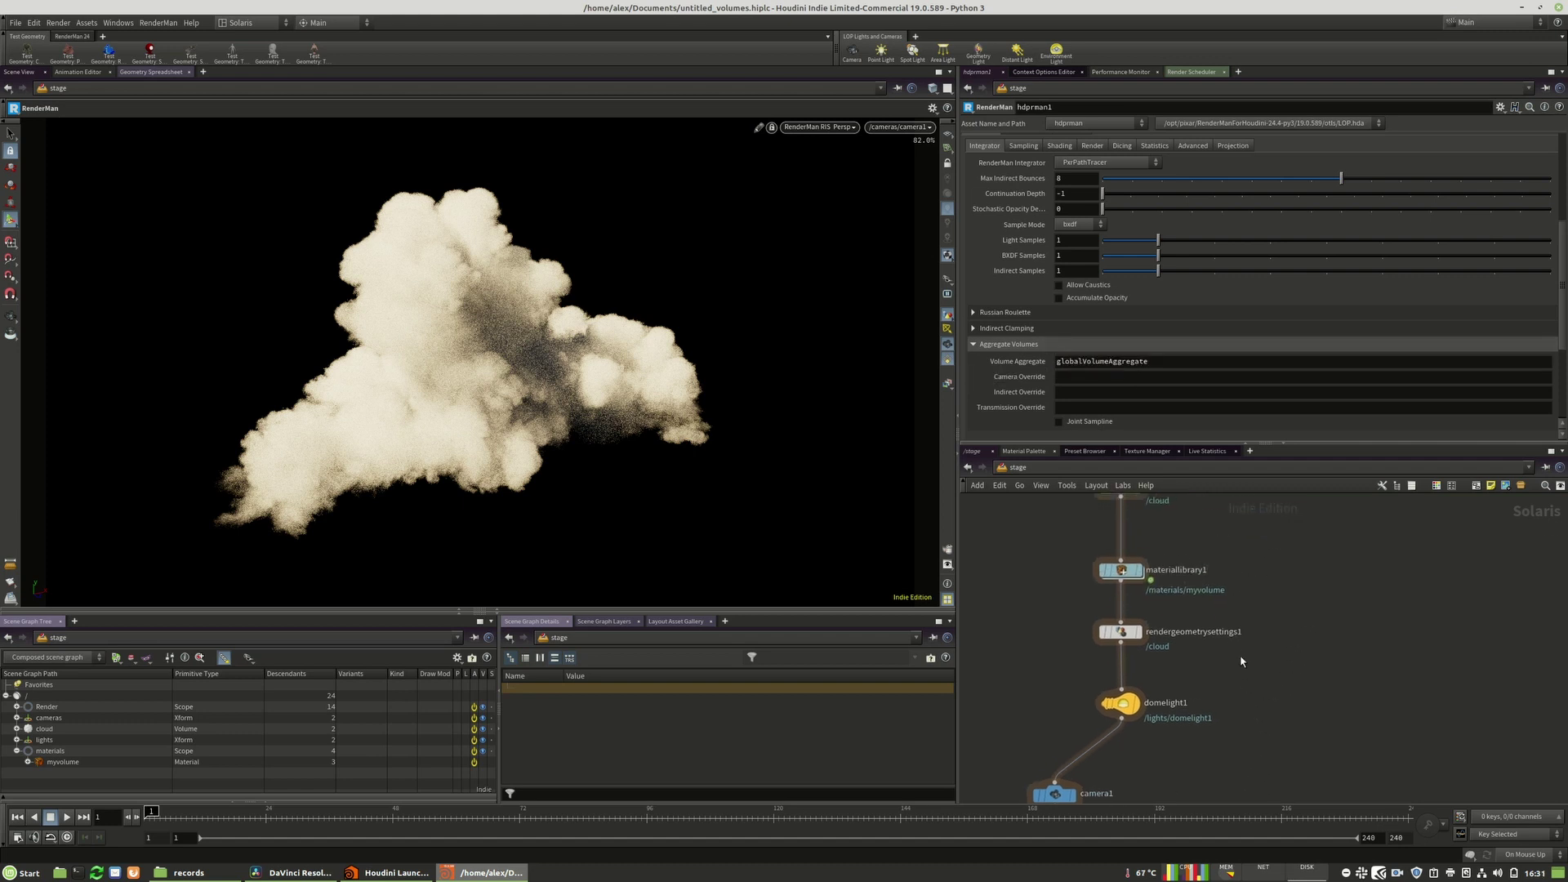
- Set rendergeometrysettings1's Volume Aggregate to globalVolumeAggregate under Prototype Attributes > Geometry
click(1120, 632)
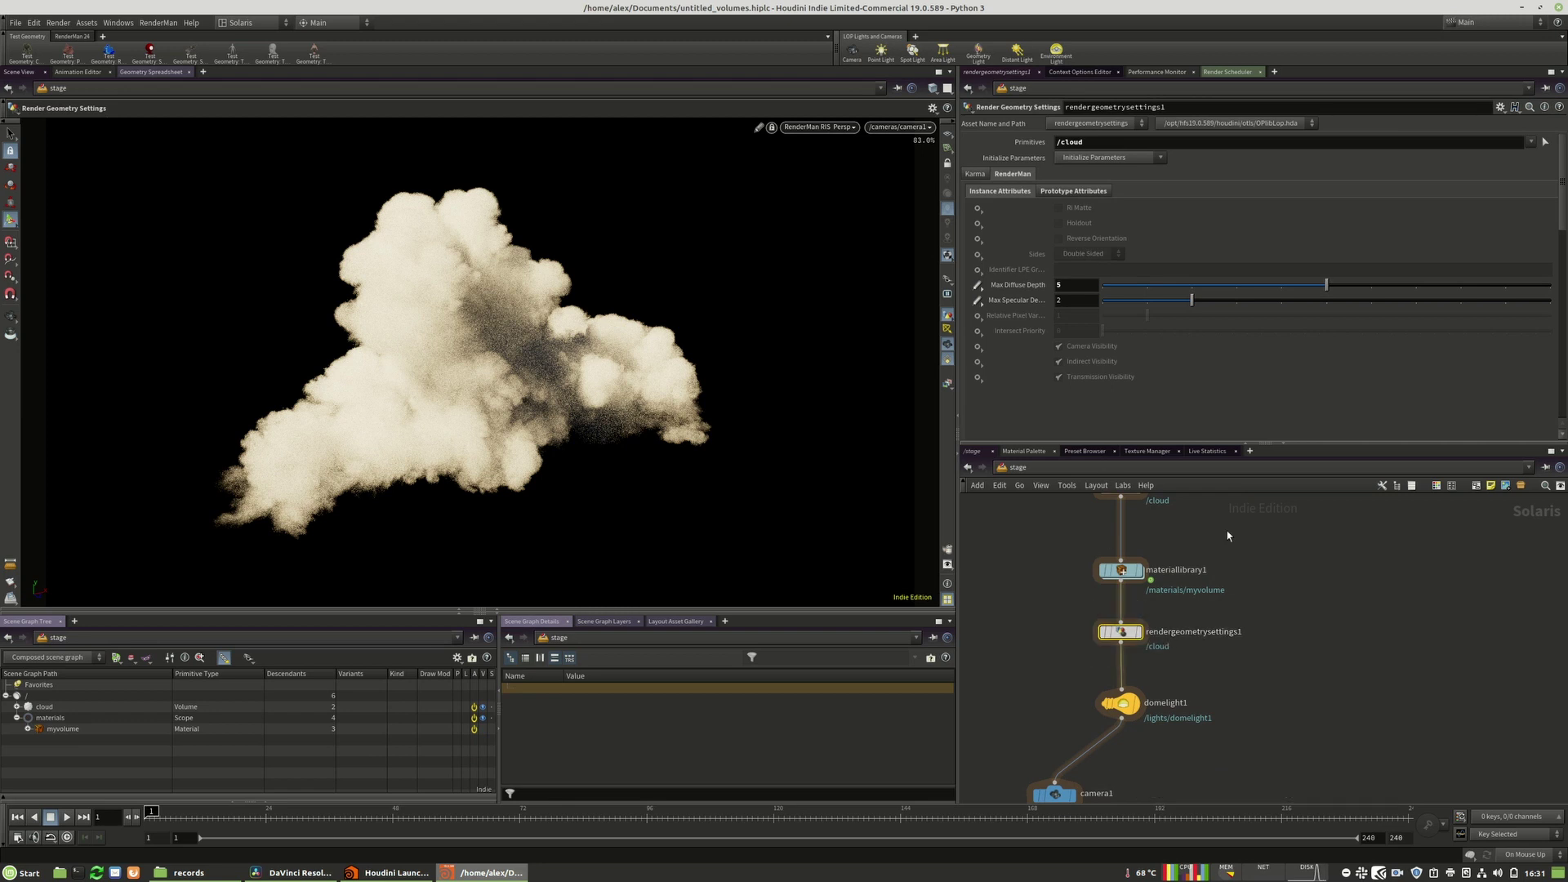
click(1075, 191)
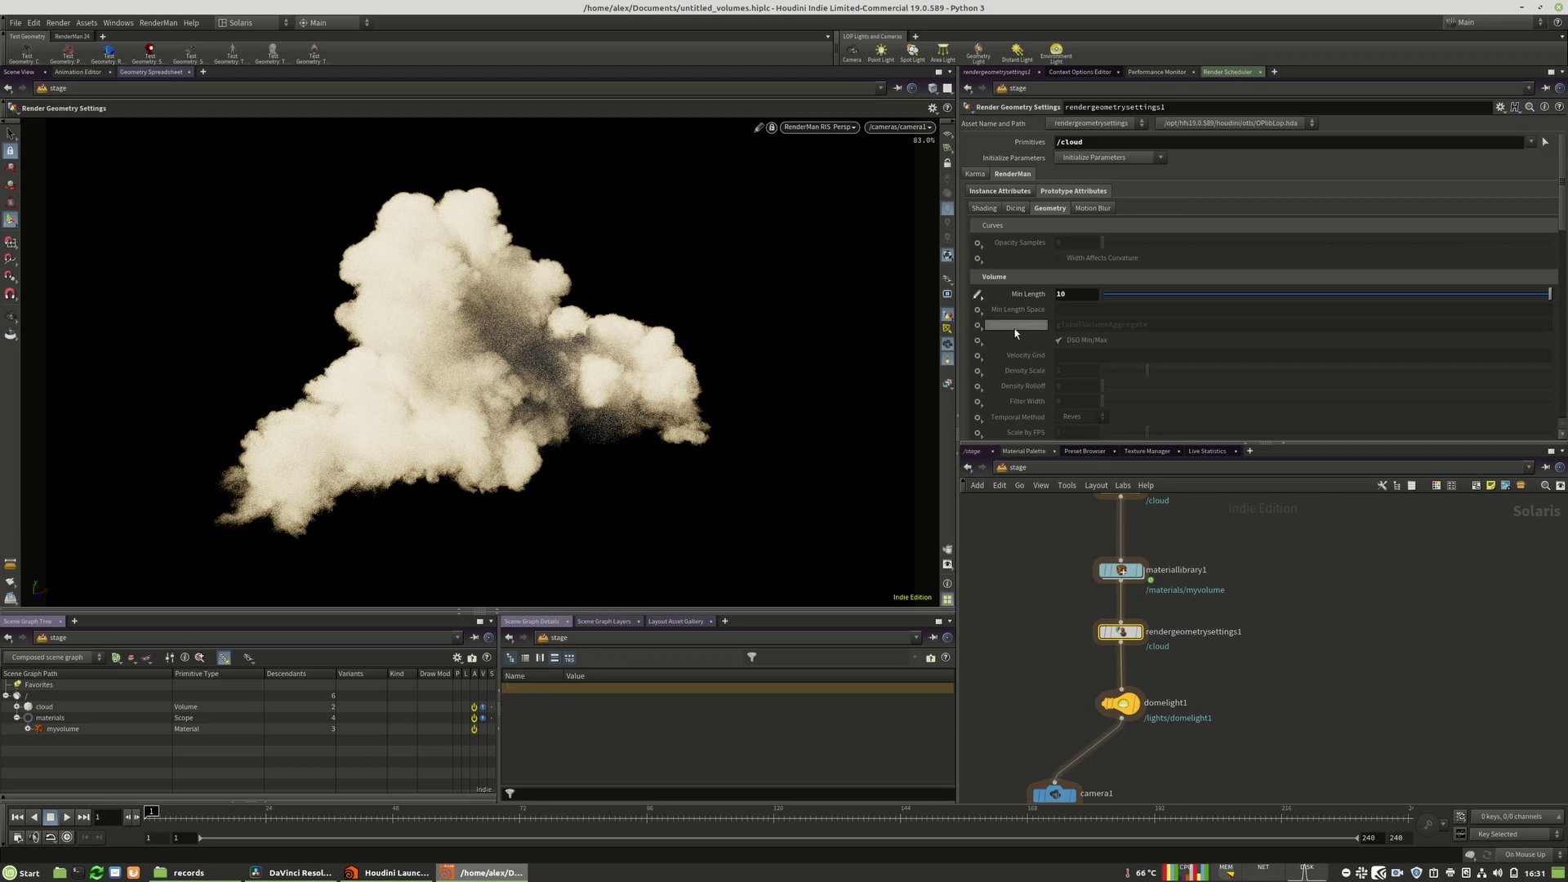
click(976, 324)
click(1009, 330)
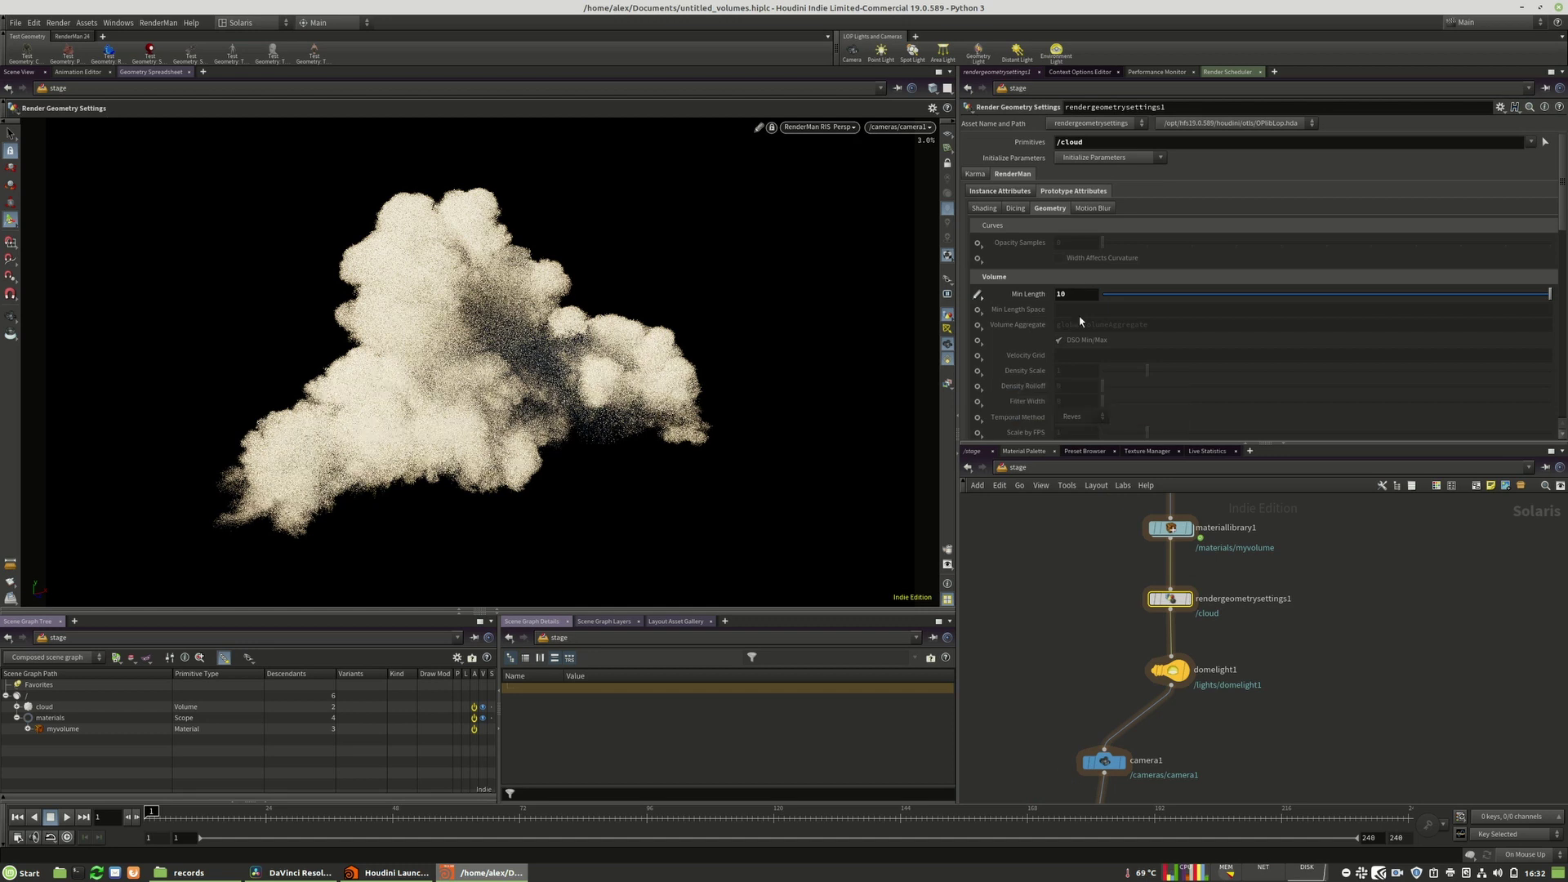
scroll(1057, 301, down, 3)
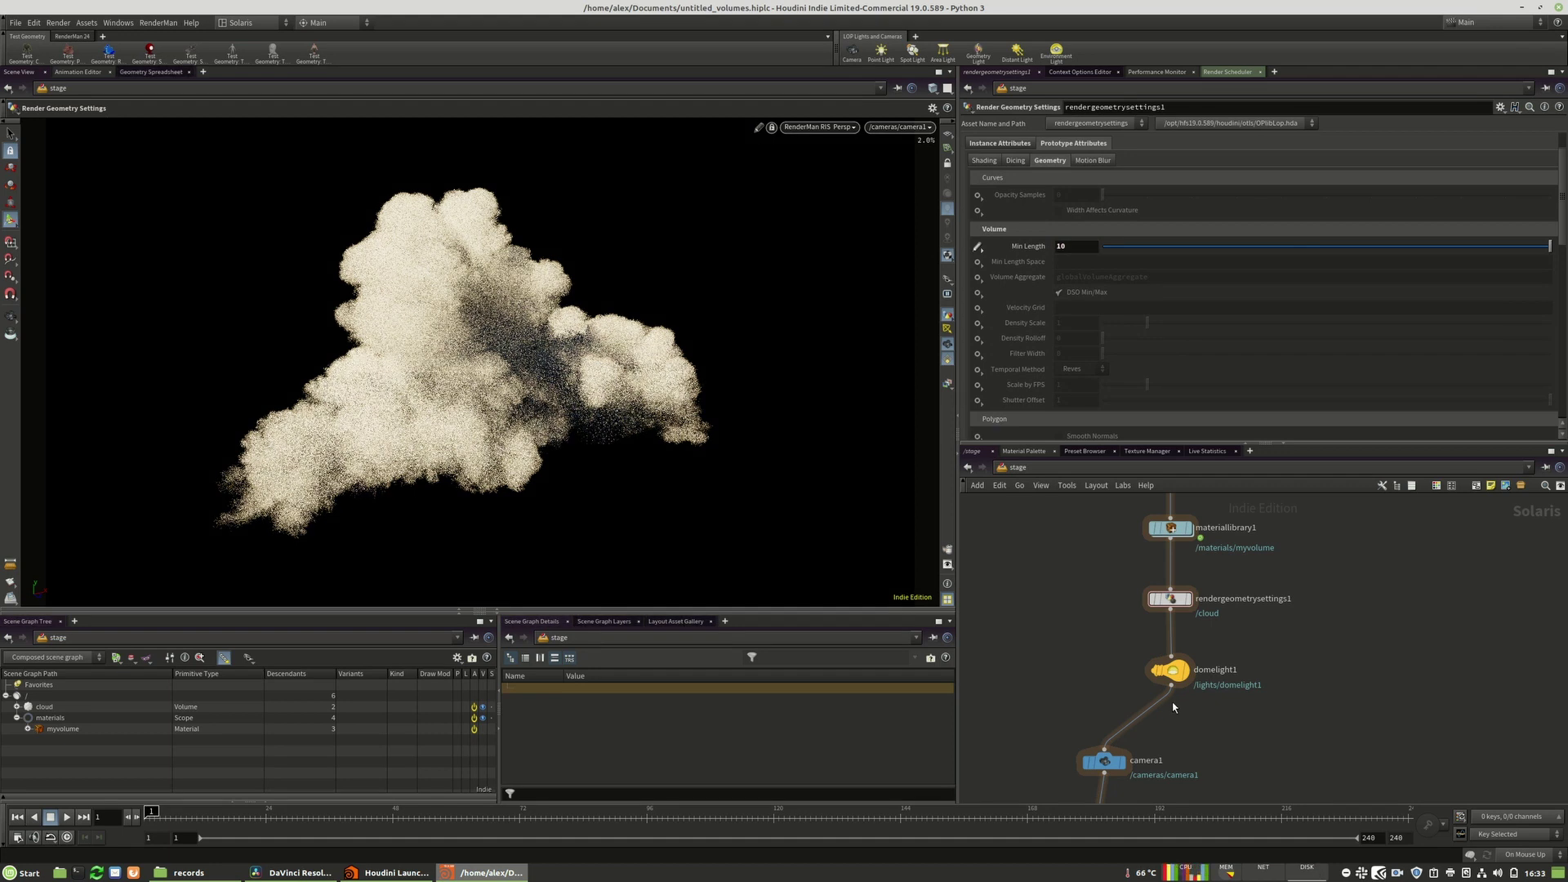
middle_drag(1176, 599, 1170, 540)
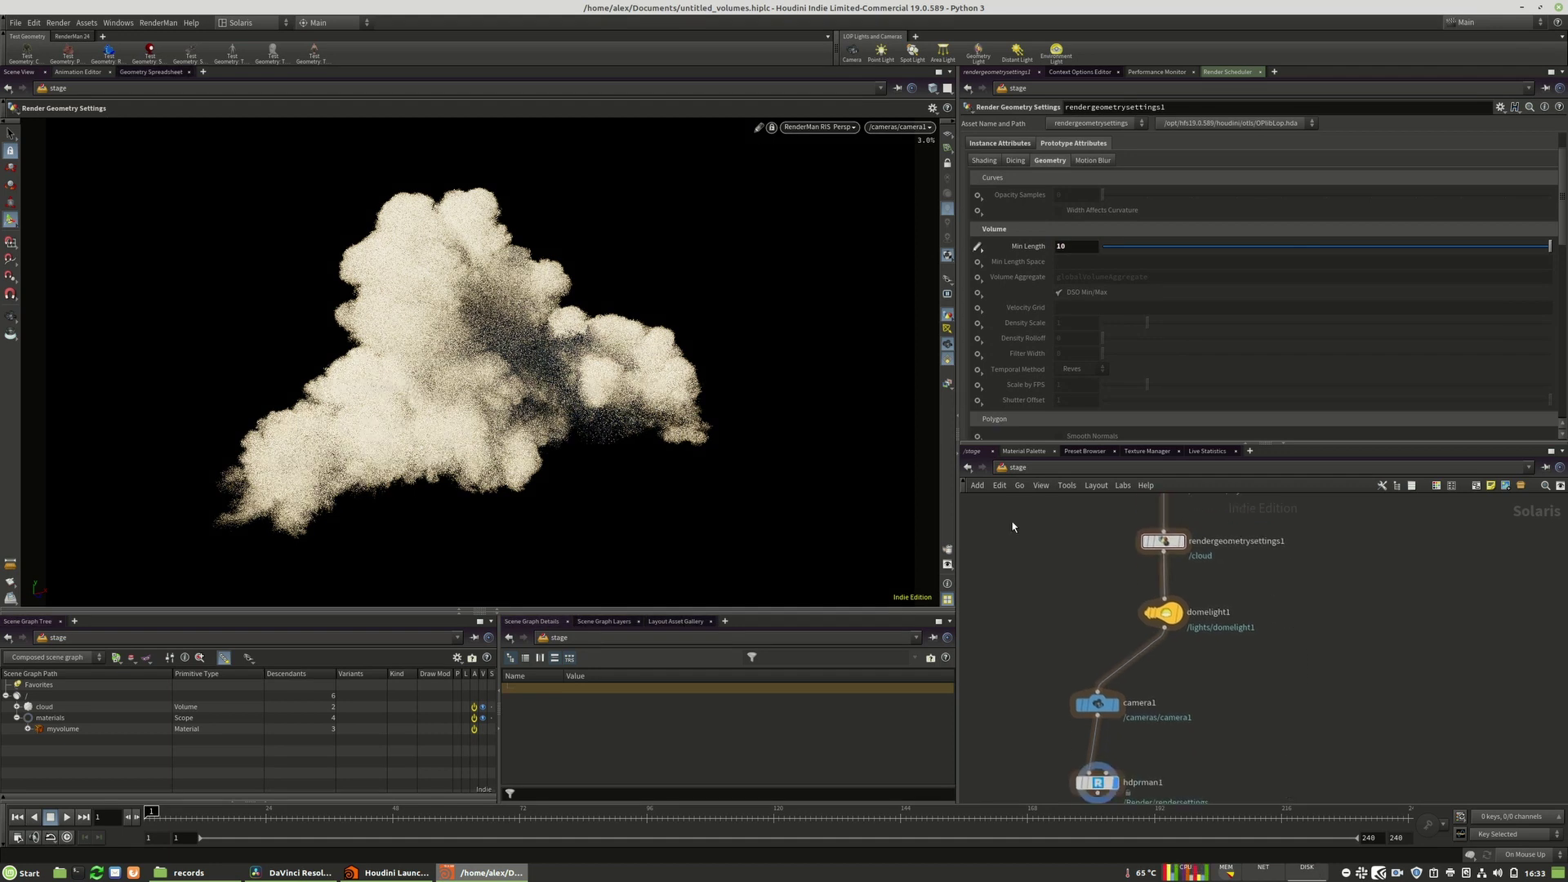
middle_drag(1216, 735, 1166, 642)
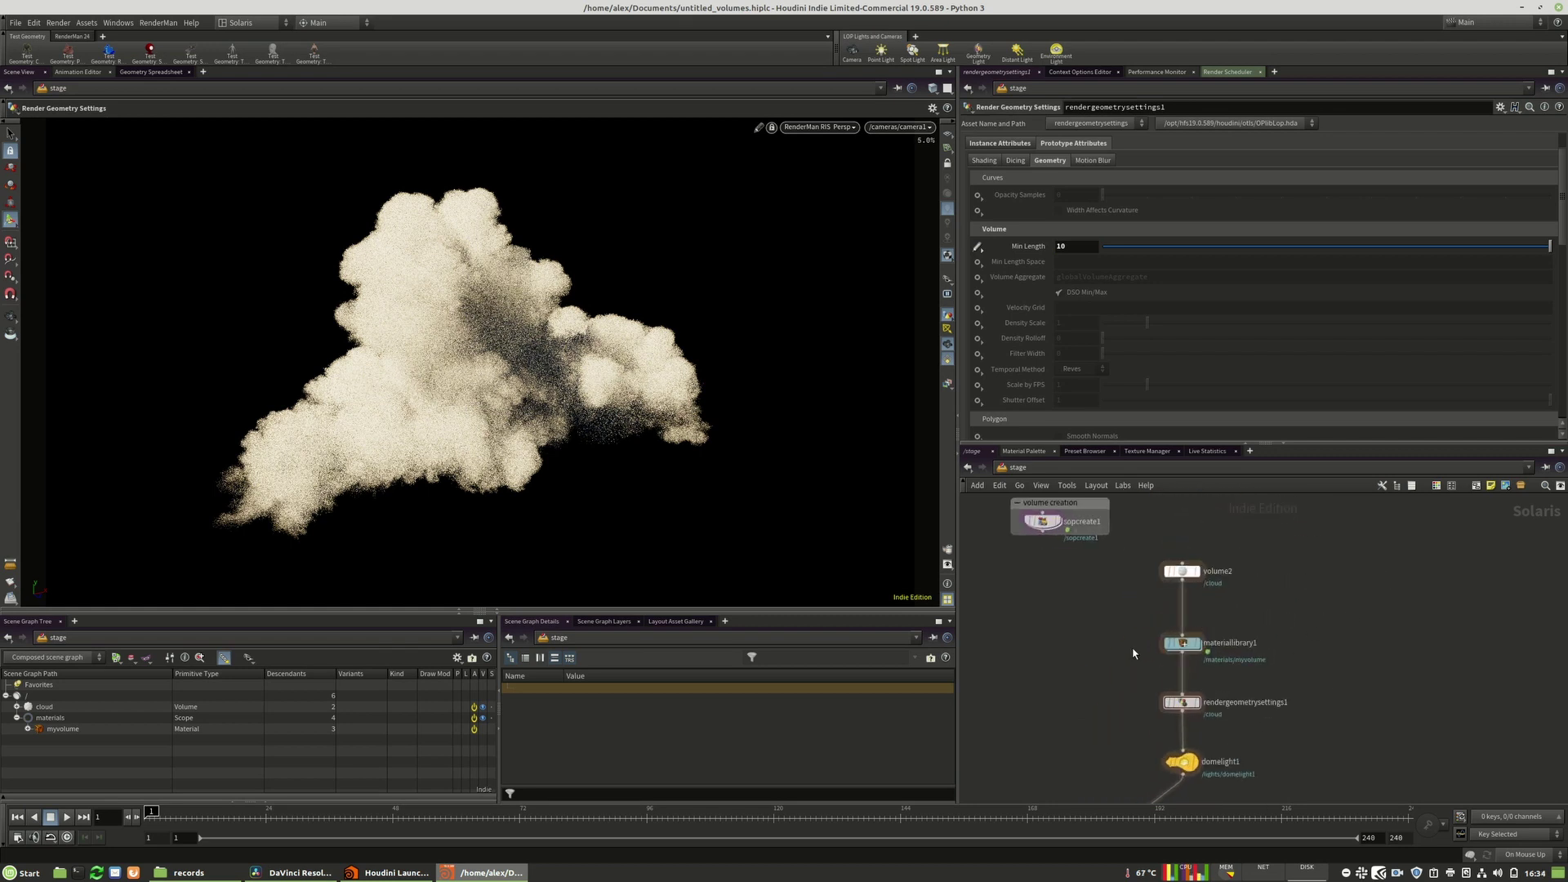